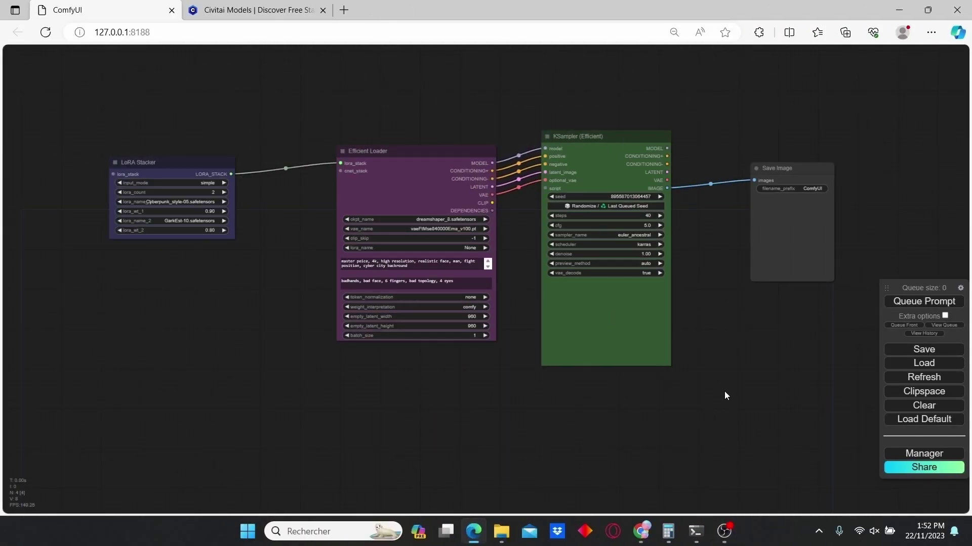
# Pan the canvas to look over the LoRA Stacker workflow graph.
pyautogui.moveTo(727, 432); pyautogui.dragTo(652, 384)
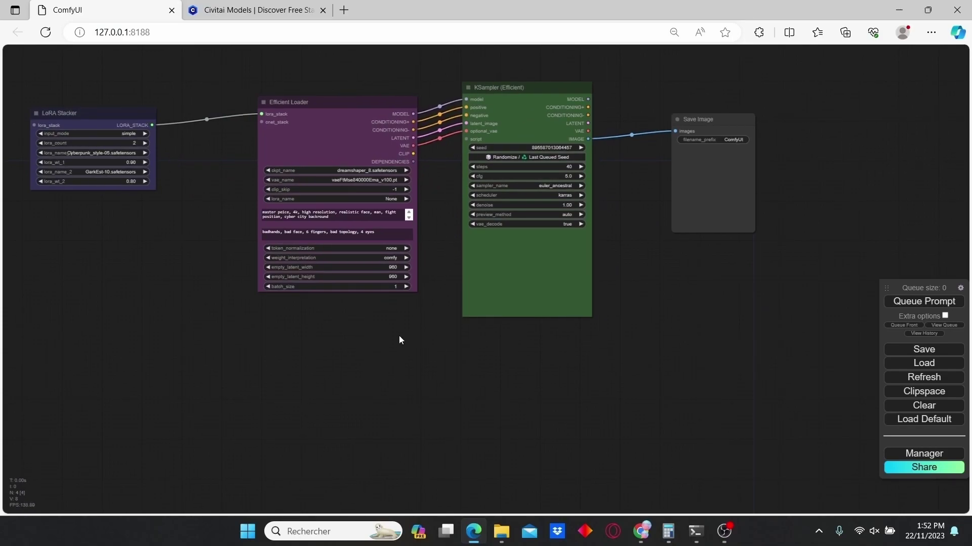
pyautogui.moveTo(400, 340); pyautogui.dragTo(442, 367)
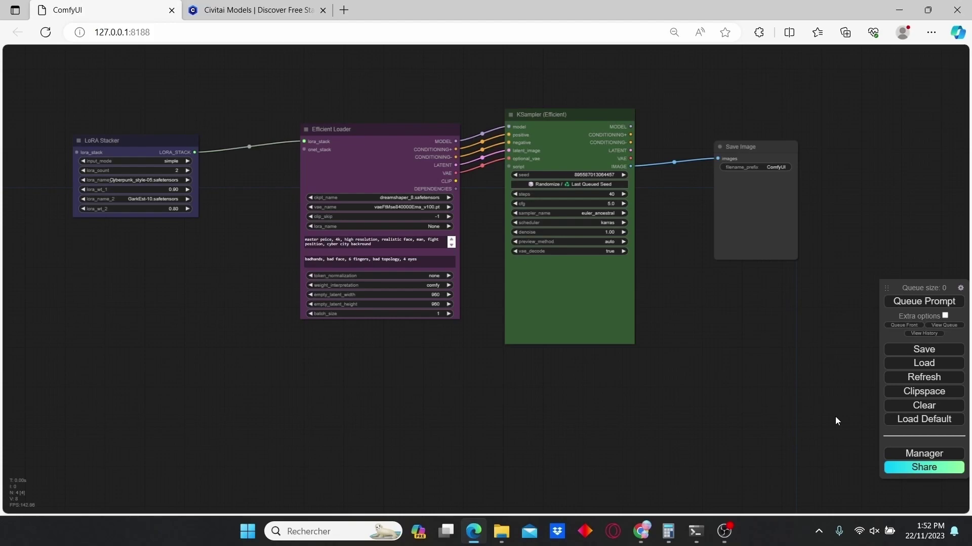
# Check the Manager's custom node list for an installed Efficiency Nodes, then close the Manager.
pyautogui.click(923, 454)
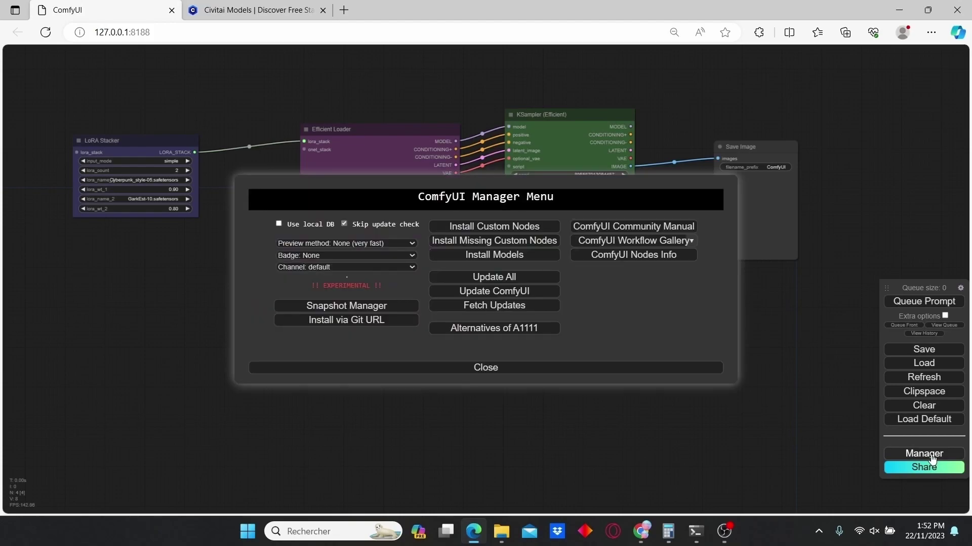
pyautogui.click(486, 227)
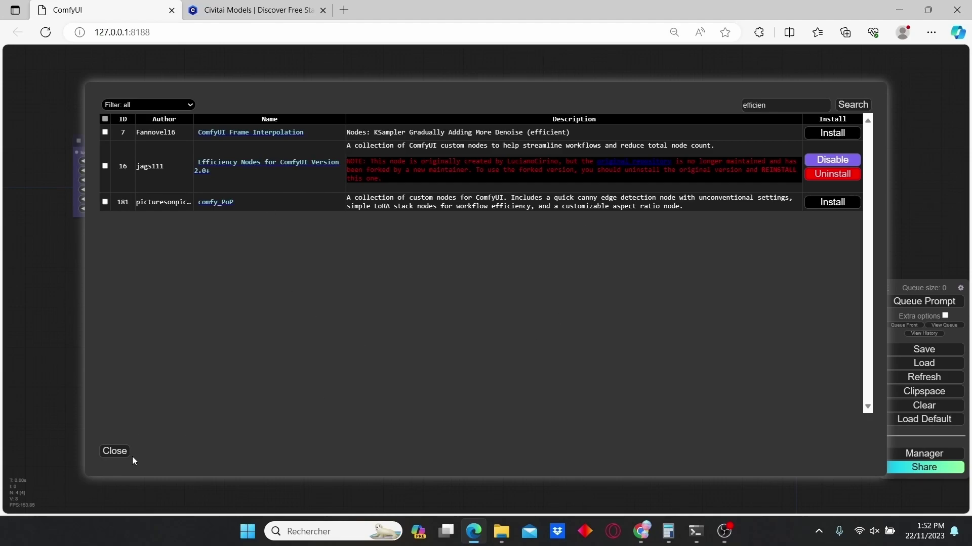
pyautogui.click(114, 451)
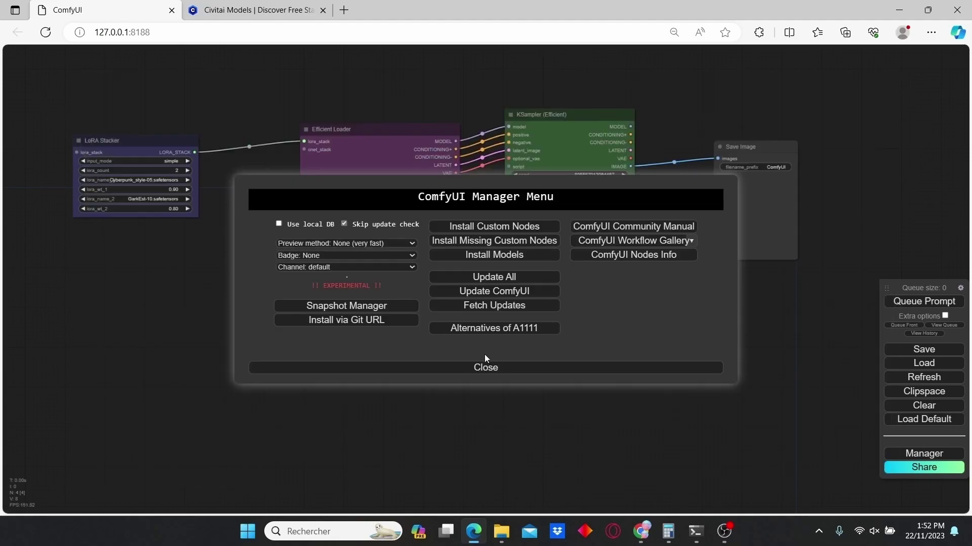
pyautogui.click(488, 371)
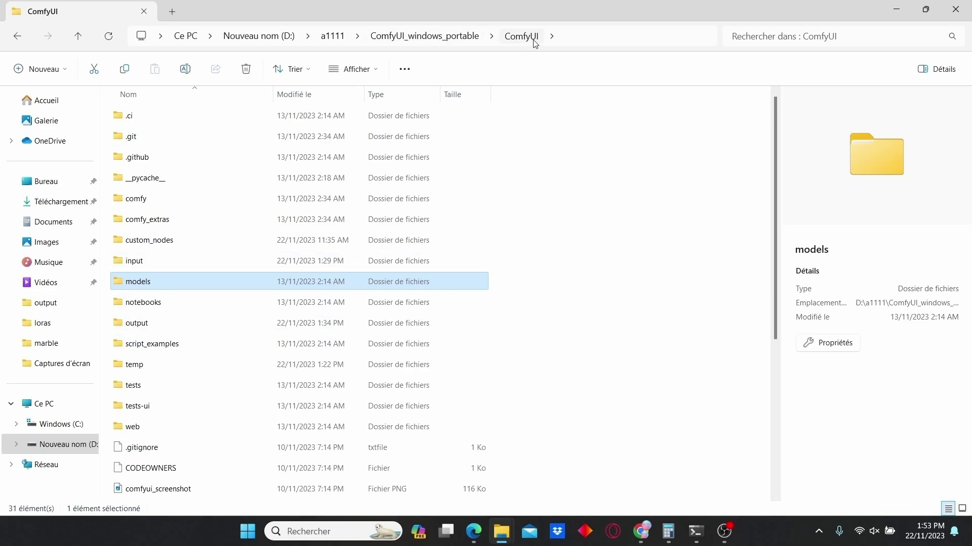
# Browse into models > loras to view the LoRA files, then return to ComfyUI in Edge.
pyautogui.doubleClick(150, 288)
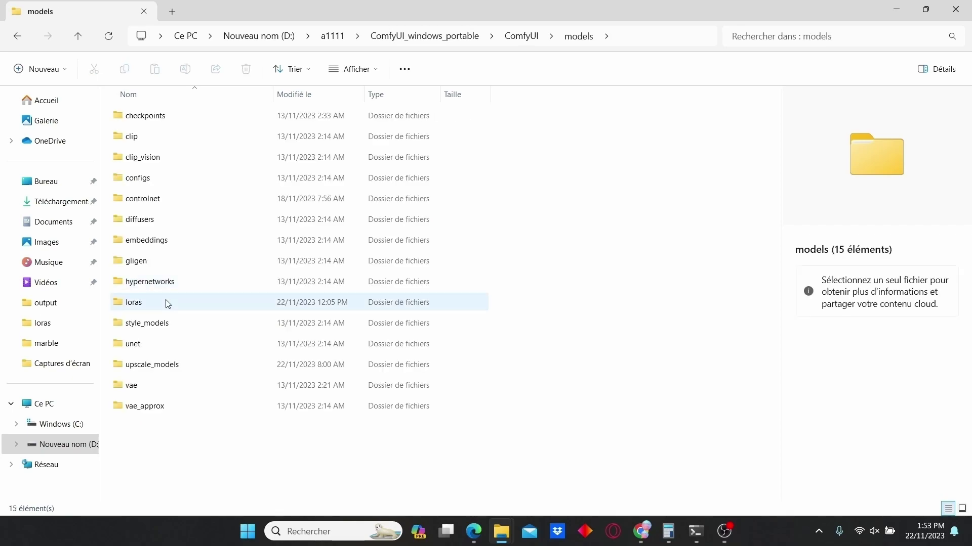
pyautogui.doubleClick(166, 307)
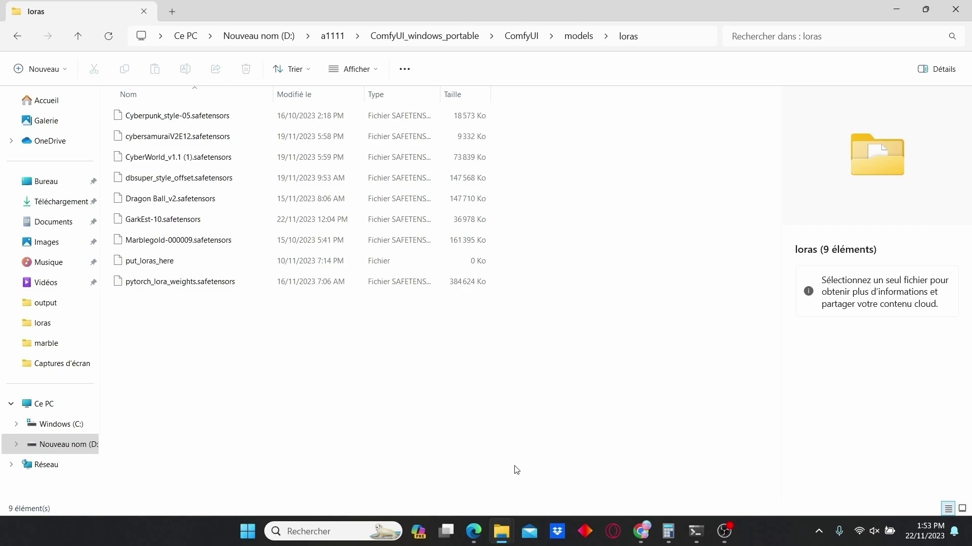
pyautogui.click(473, 532)
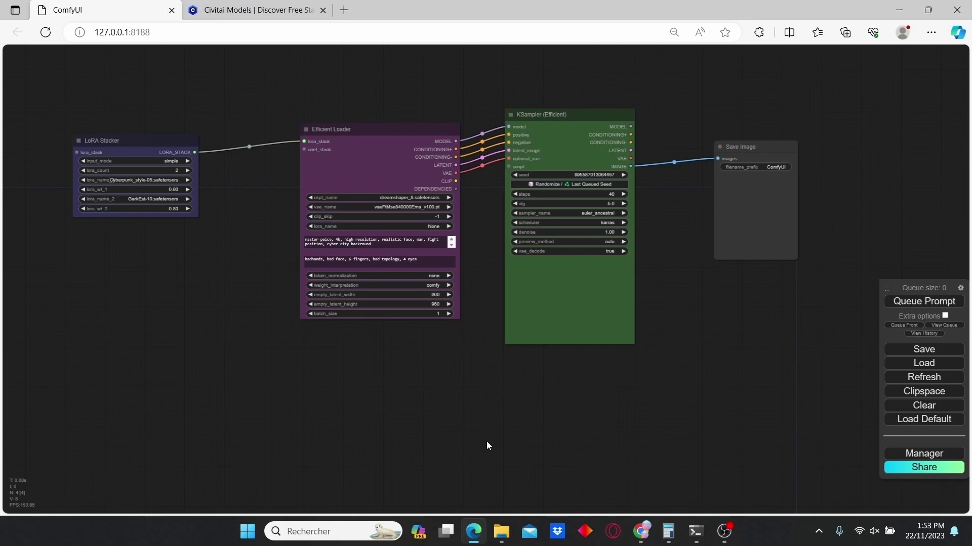
# Delete Load Checkpoint, both CLIP Text Encodes, KSampler, VAE Decode and Save Image together.
pyautogui.moveTo(376, 402); pyautogui.dragTo(432, 332)
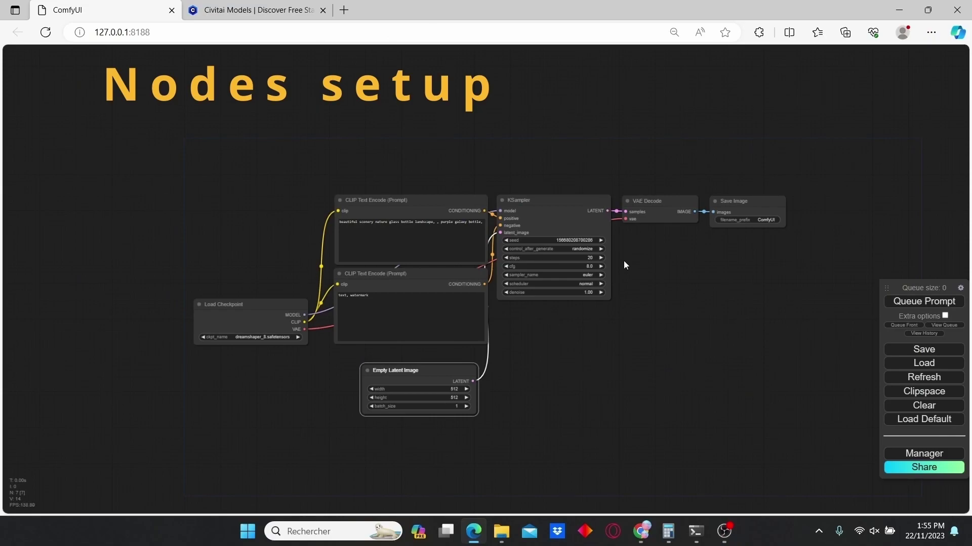
pyautogui.moveTo(263, 306); pyautogui.dragTo(176, 242)
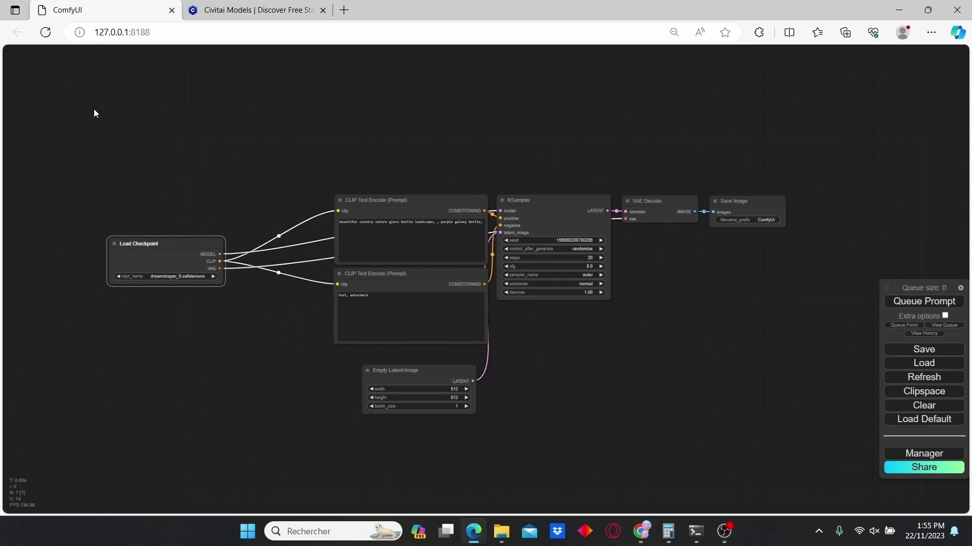
pyautogui.moveTo(94, 113); pyautogui.dragTo(169, 119)
pyautogui.click(519, 236)
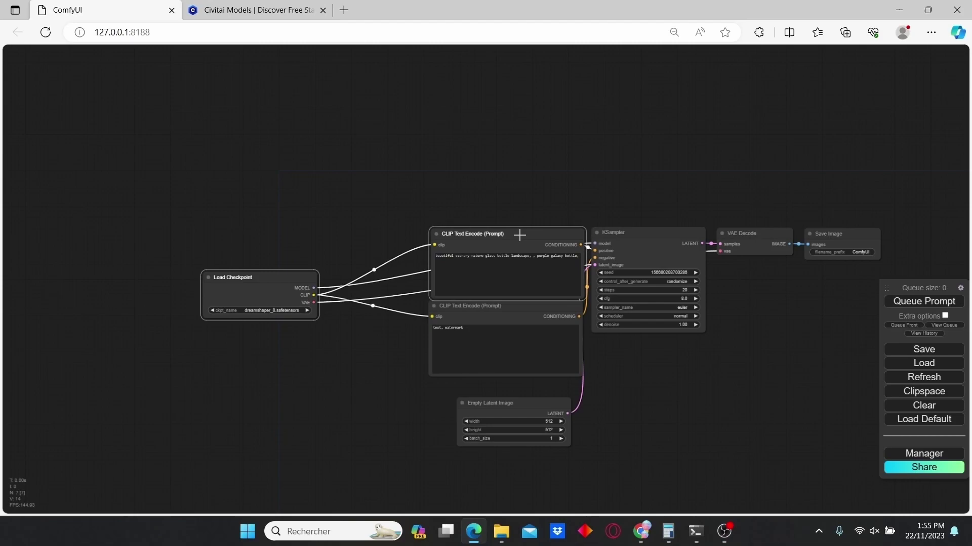
pyautogui.keyDown('ctrl'); pyautogui.click(522, 320); pyautogui.keyUp('ctrl')
pyautogui.keyDown('ctrl'); pyautogui.click(659, 234); pyautogui.keyUp('ctrl')
pyautogui.keyDown('ctrl'); pyautogui.click(757, 236); pyautogui.keyUp('ctrl')
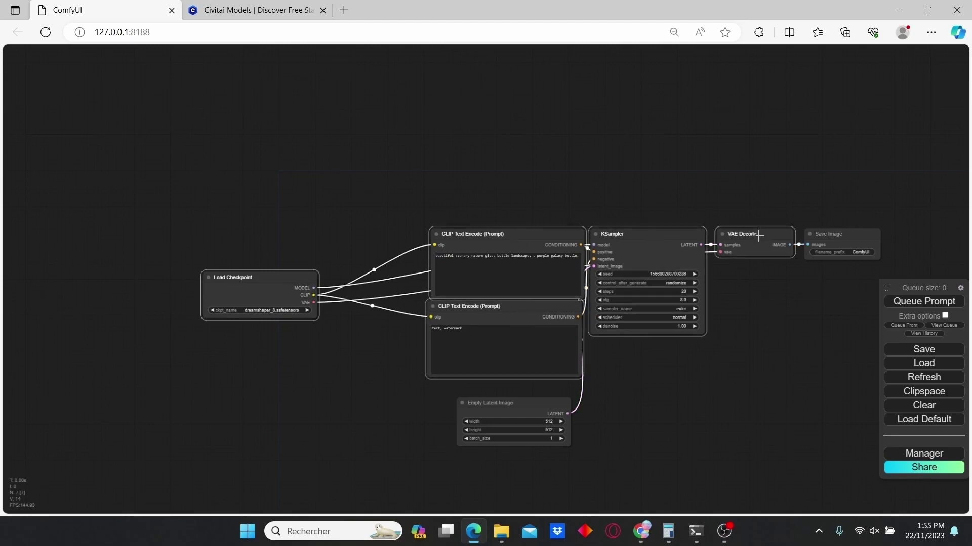
pyautogui.keyDown('ctrl'); pyautogui.click(838, 236); pyautogui.keyUp('ctrl')
pyautogui.press('Delete')
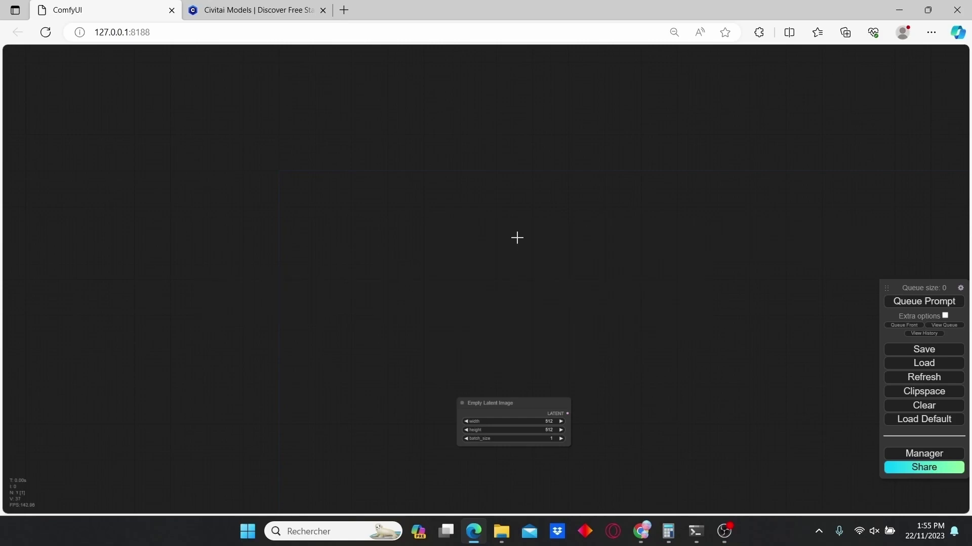
# Delete the remaining Empty Latent Image node and dismiss the leftover value prompt.
pyautogui.click(526, 422)
pyautogui.press('Delete')
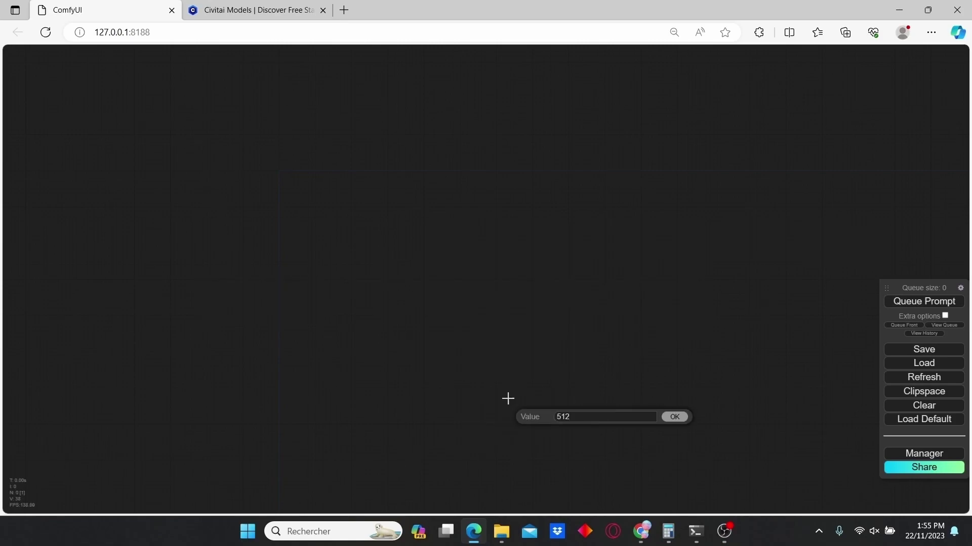
pyautogui.click(675, 419)
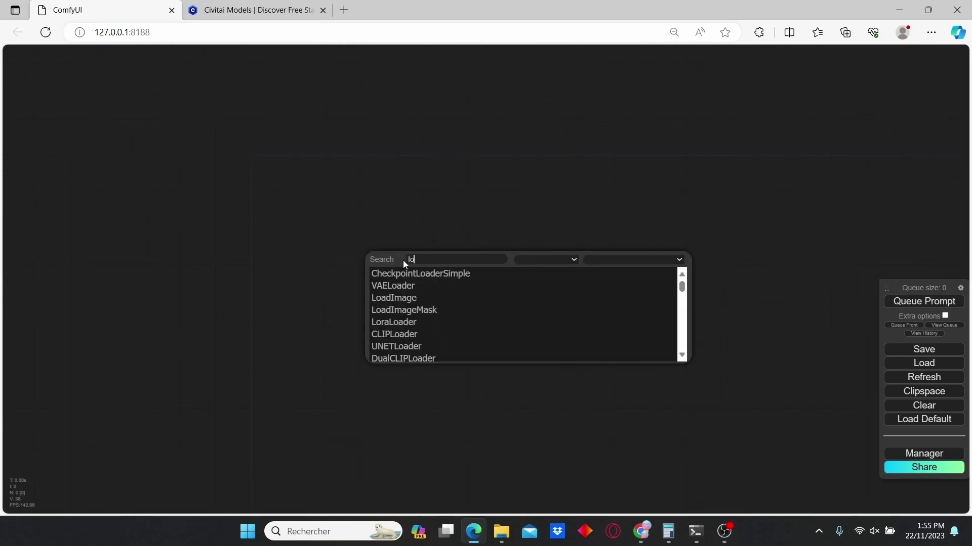
# Add a LoRA Stacker node from the search results and move it left.
pyautogui.press('Down')
pyautogui.press('Down')
pyautogui.press('Down')
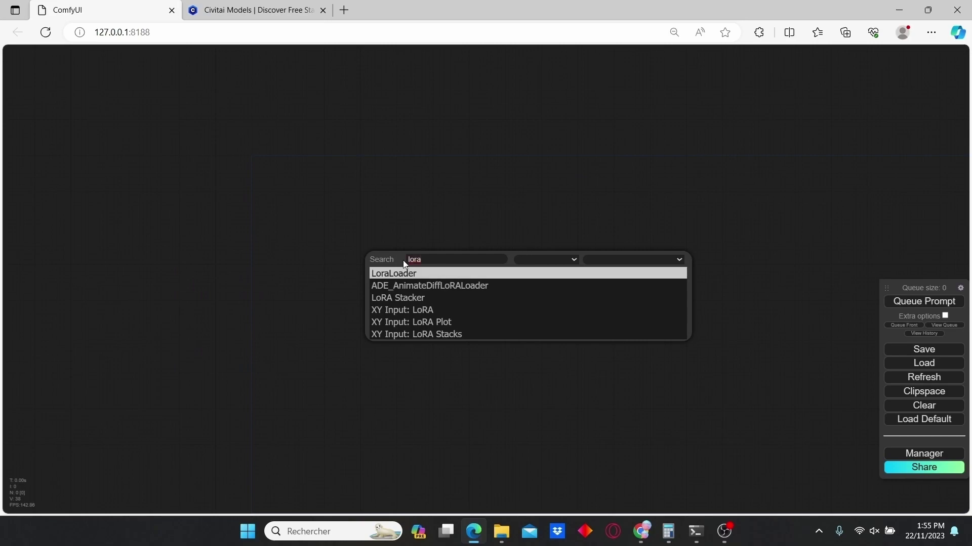
pyautogui.press('Return')
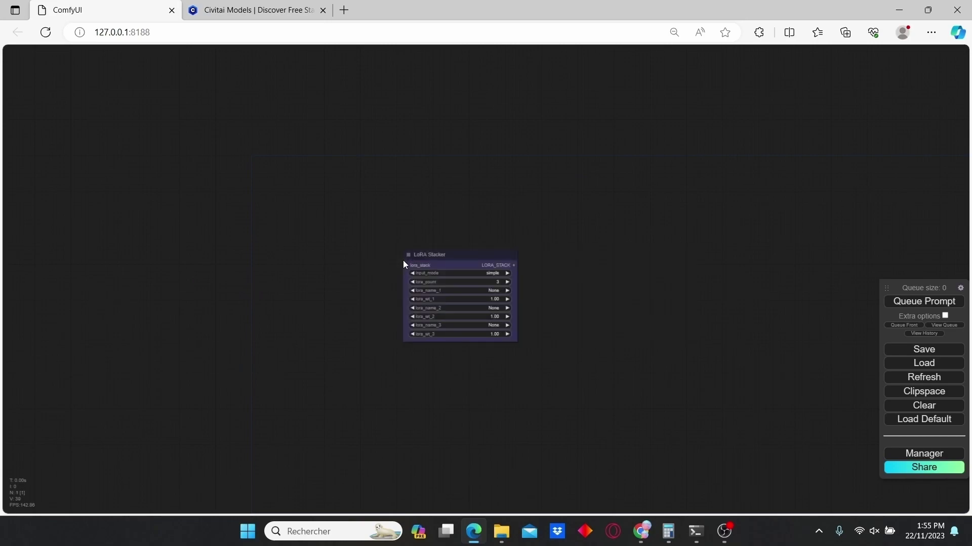
pyautogui.moveTo(436, 256); pyautogui.dragTo(308, 251)
pyautogui.scroll(2, 329, 274)
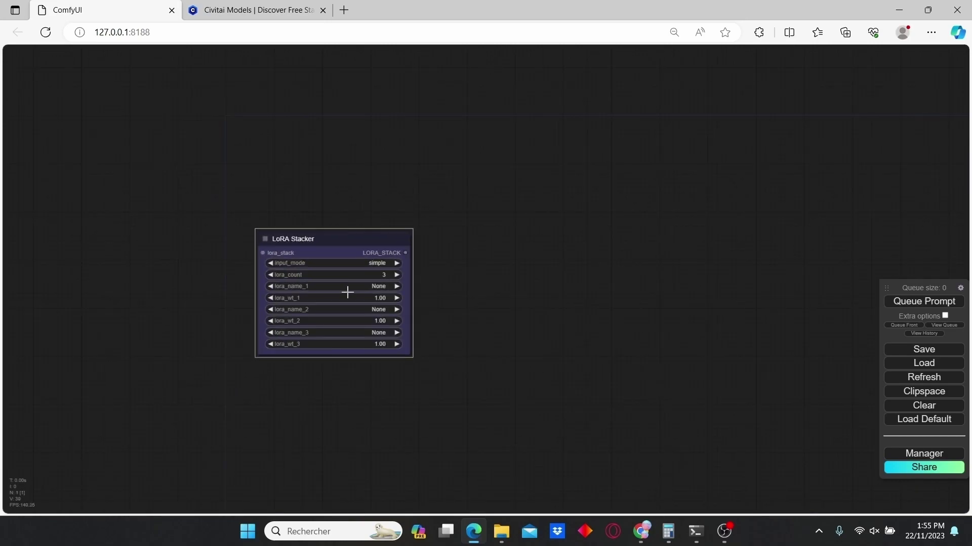
pyautogui.scroll(2, 347, 292)
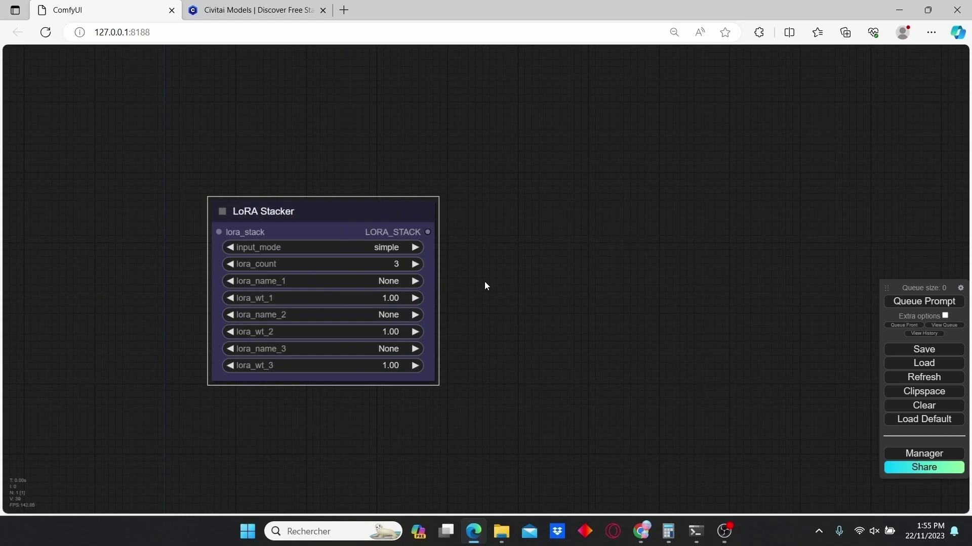
# Set lora_count to 2 with Cyberpunk_style-05 and GarkEst-10 as the two LoRAs.
pyautogui.click(399, 264)
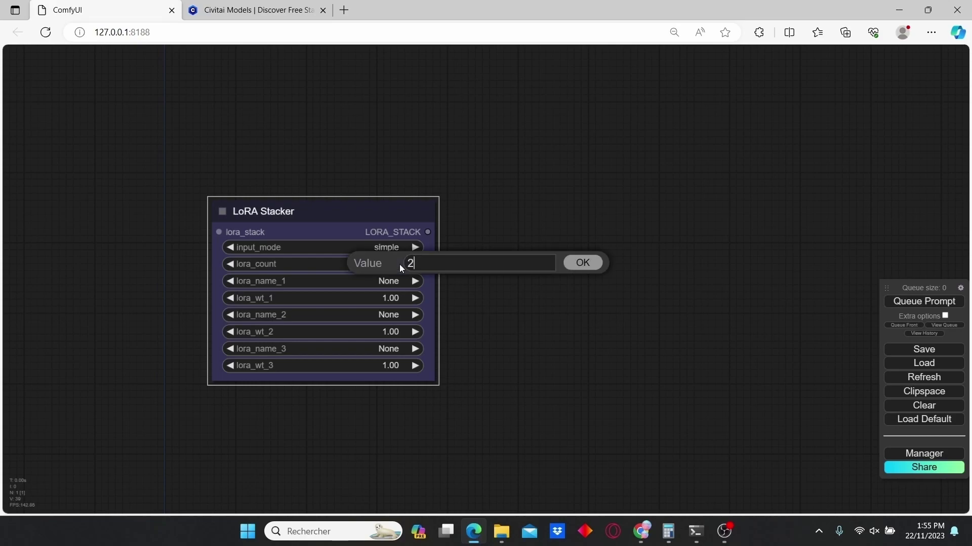
pyautogui.press('Return')
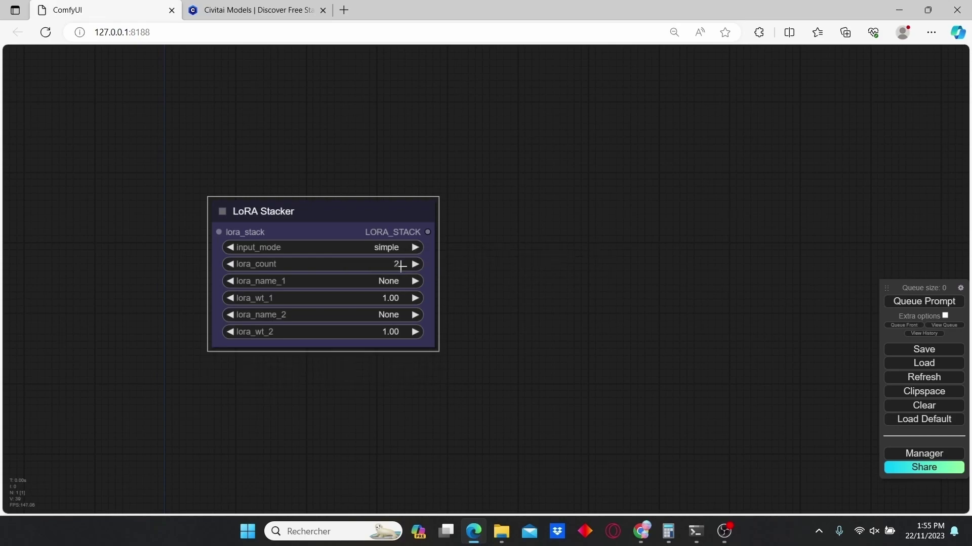
pyautogui.click(389, 282)
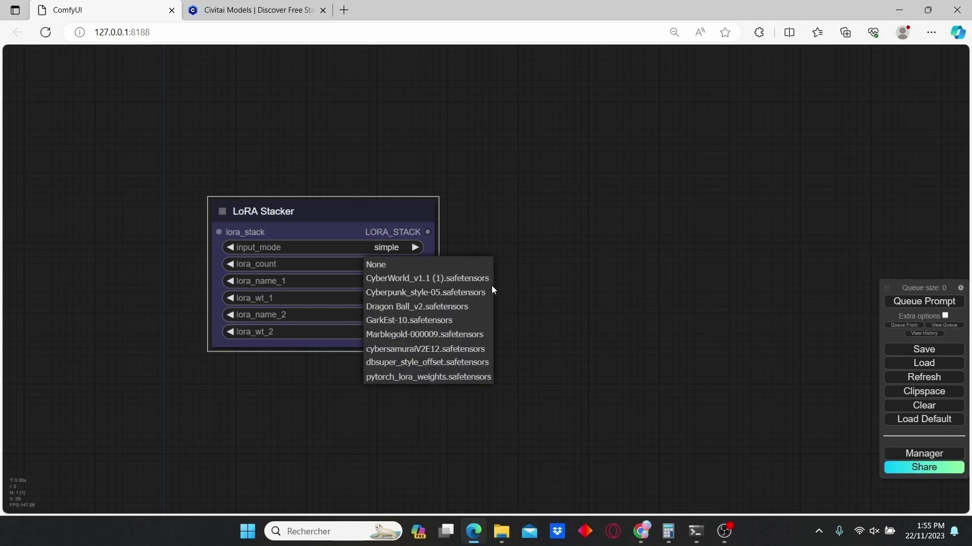
pyautogui.click(454, 292)
pyautogui.click(383, 314)
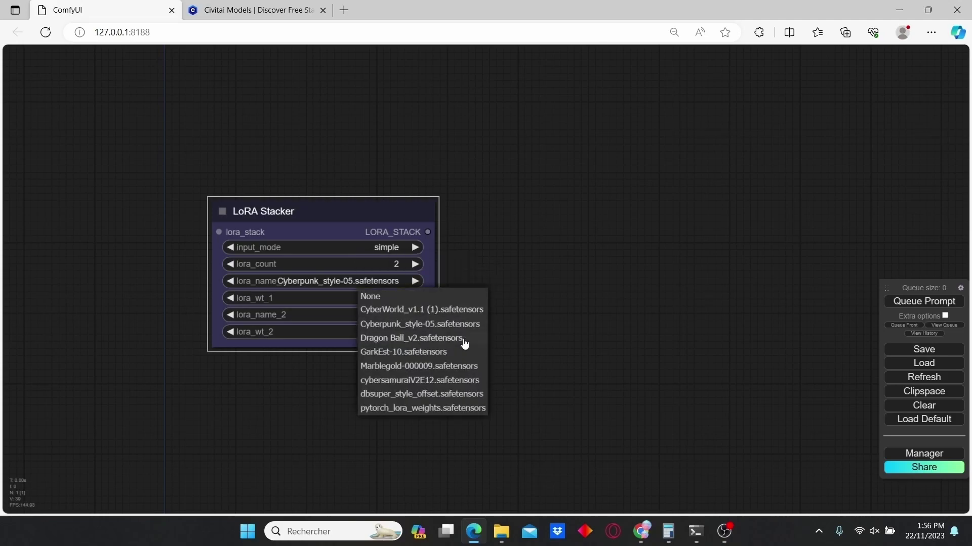
pyautogui.click(427, 353)
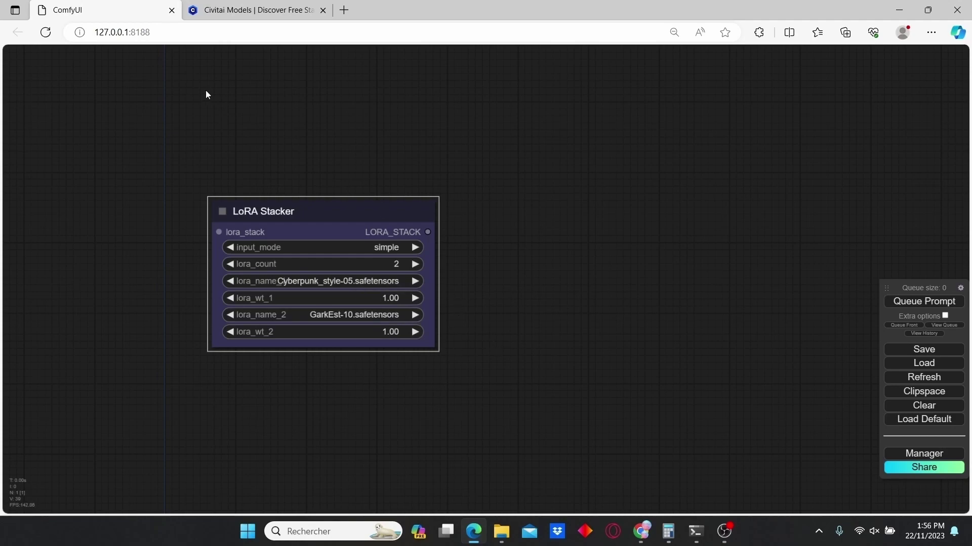
pyautogui.moveTo(470, 274); pyautogui.dragTo(470, 274)
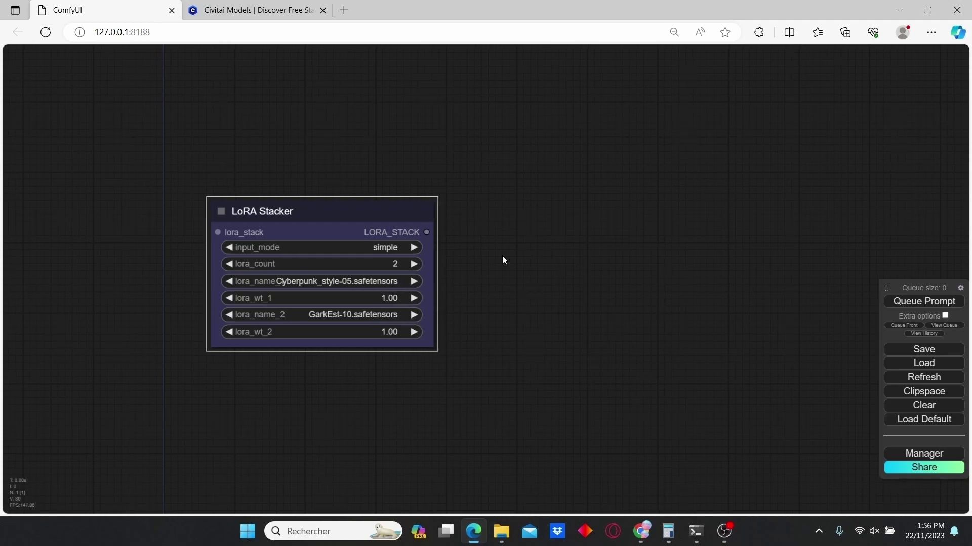
# Switch to the Civitai Models tab and scroll through the model grid.
pyautogui.click(224, 7)
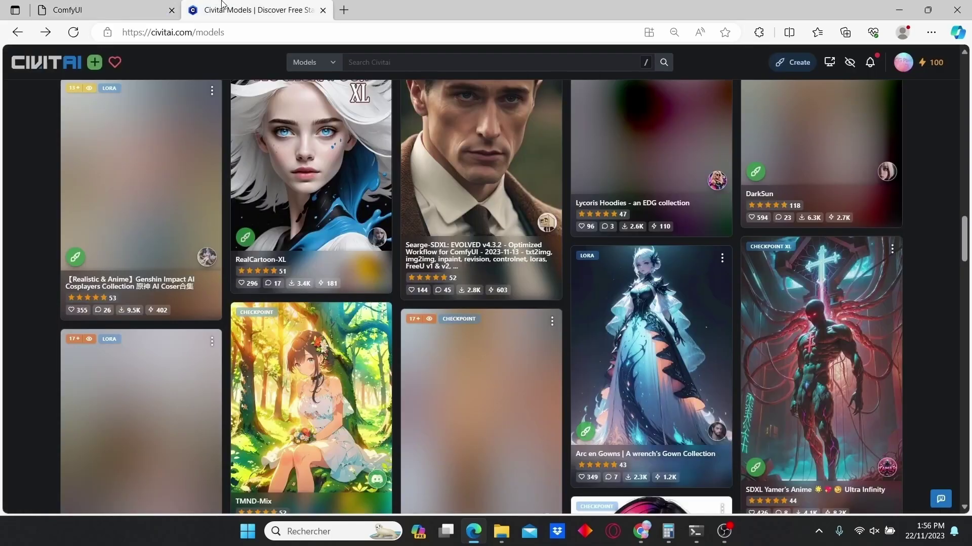
pyautogui.scroll(5, 297, 210)
pyautogui.scroll(6, 297, 210)
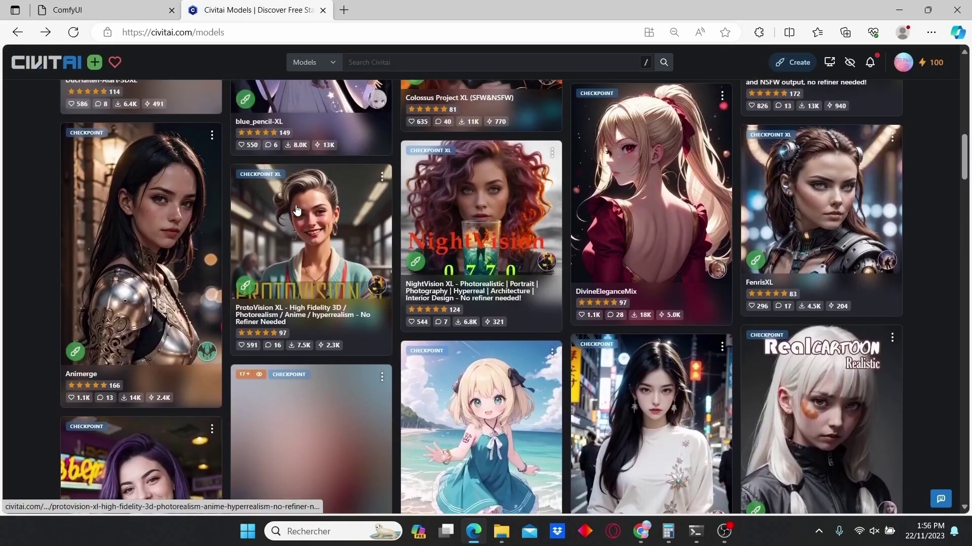
pyautogui.scroll(-8, 297, 210)
pyautogui.scroll(-15, 297, 210)
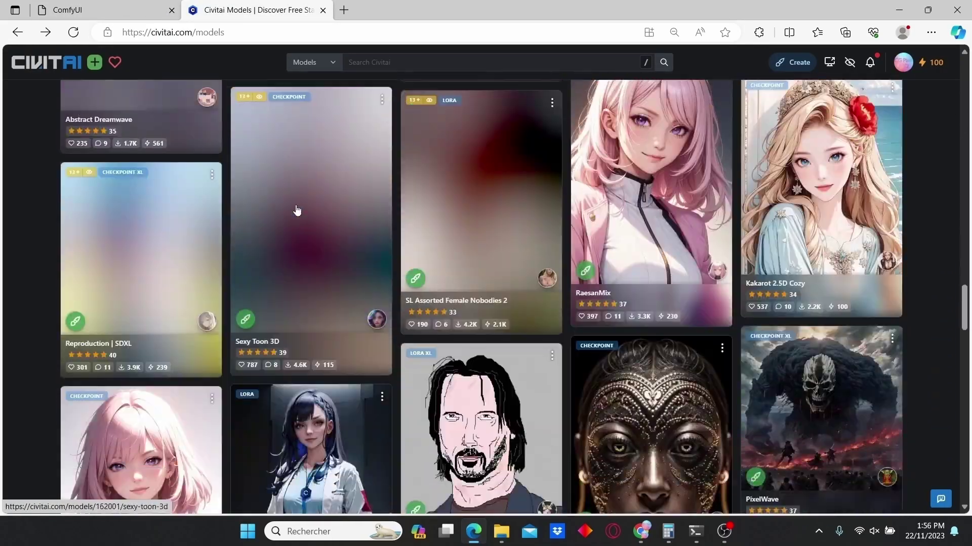
# Back in ComfyUI, add an Efficient Loader node via the 'eff' search.
pyautogui.scroll(-2, 297, 210)
pyautogui.hotkey('ctrl', 'Tab')
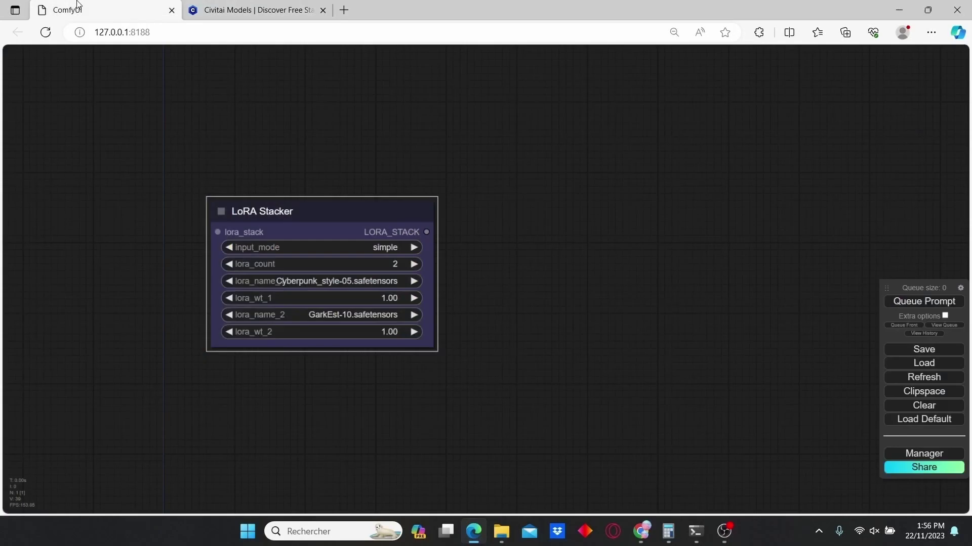
pyautogui.hscroll(5, 486, 269)
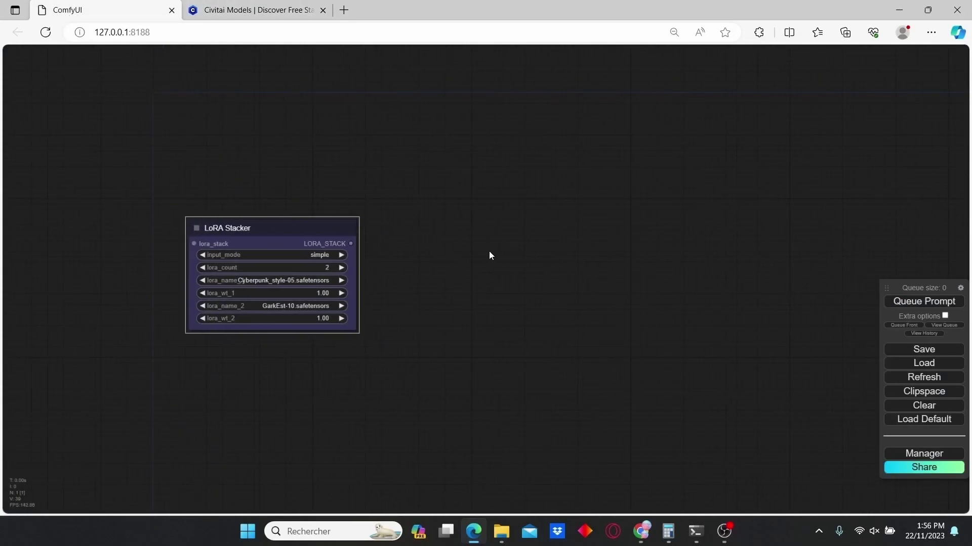
pyautogui.doubleClick(471, 241)
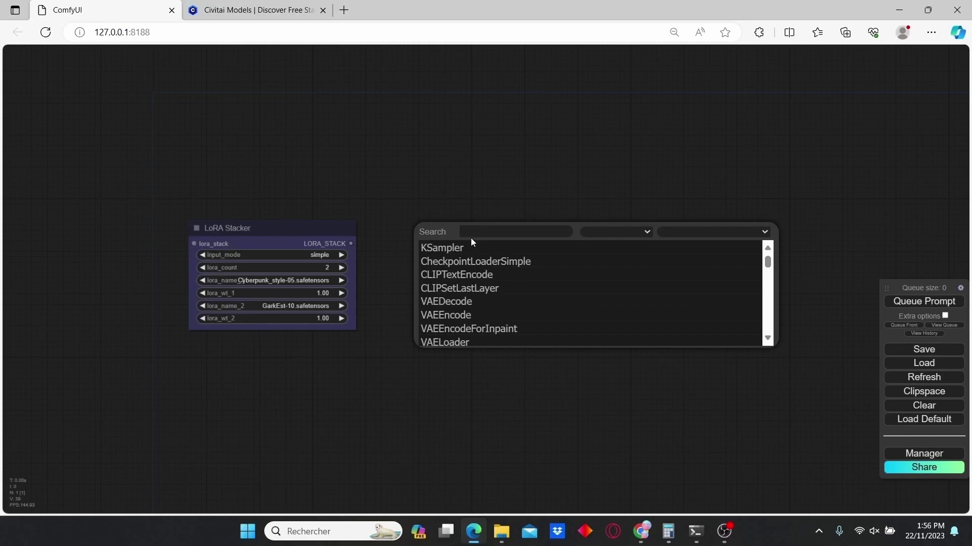
pyautogui.write('effi')
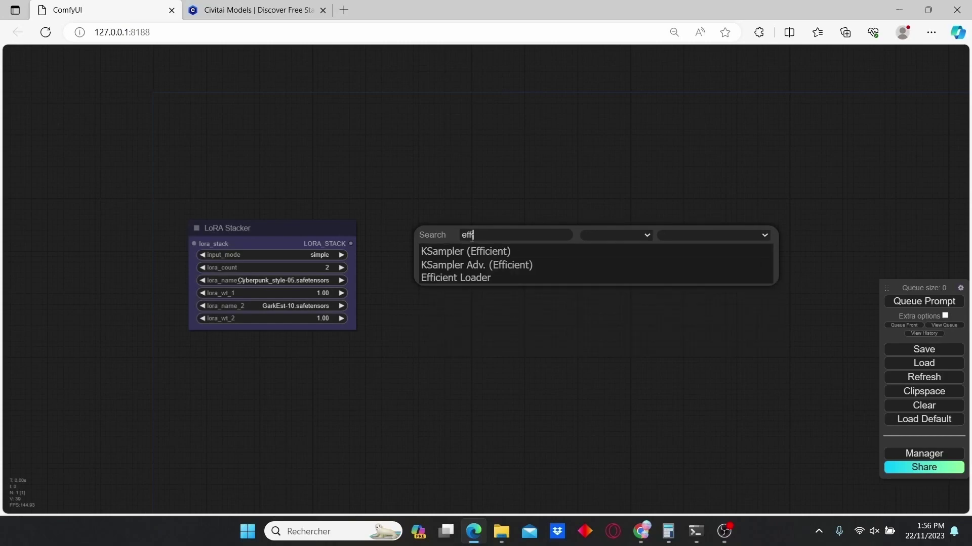
pyautogui.click(483, 277)
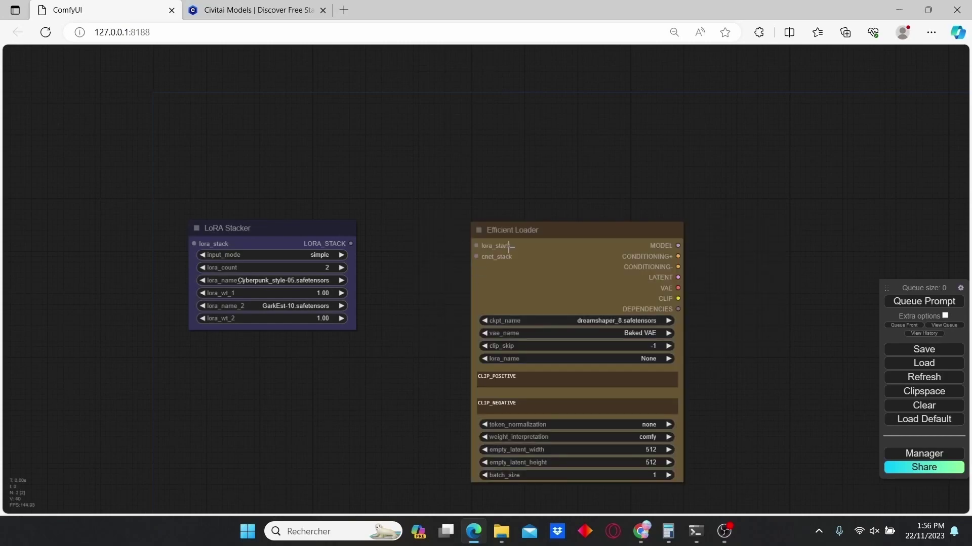
pyautogui.moveTo(561, 237); pyautogui.dragTo(535, 229)
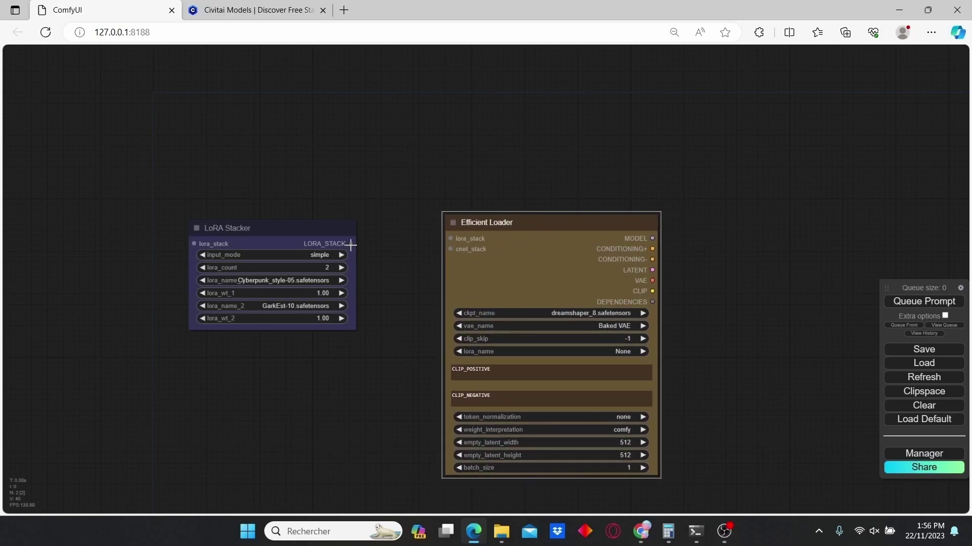
# Connect LORA_STACK to the loader's lora_stack and set vae_name to vaeFtMse840000Ema_v100.pt.
pyautogui.moveTo(350, 244); pyautogui.dragTo(450, 238)
pyautogui.moveTo(415, 337); pyautogui.dragTo(315, 310)
pyautogui.scroll(2, 315, 311)
pyautogui.scroll(2, 440, 305)
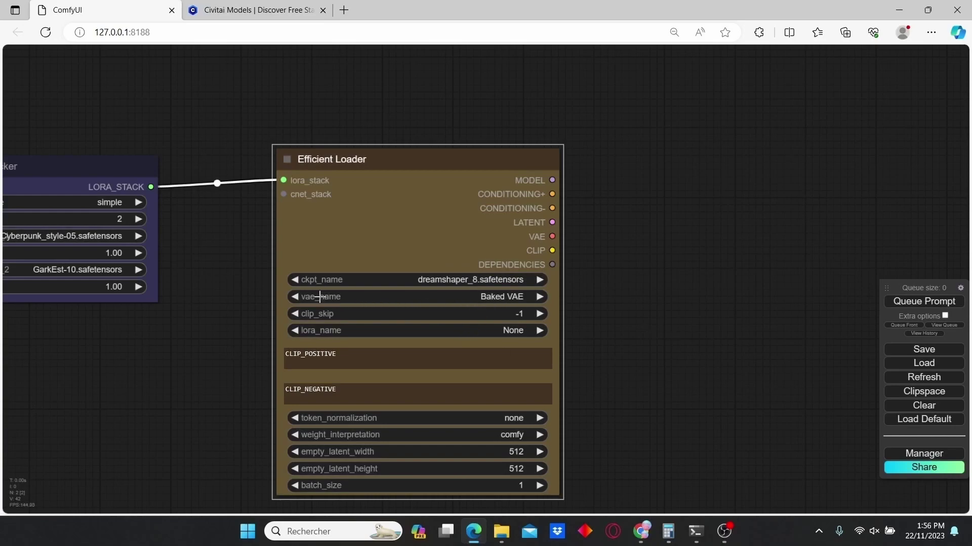
pyautogui.click(485, 300)
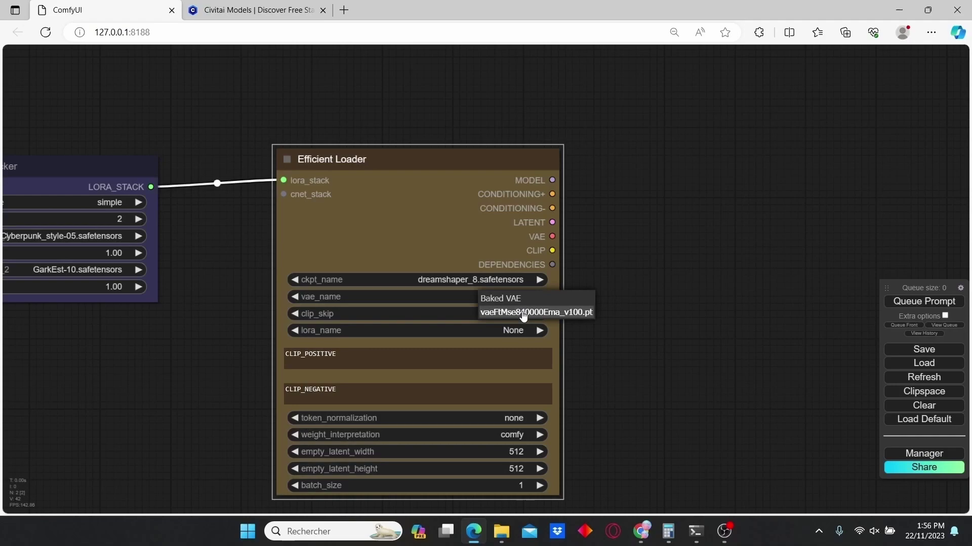
pyautogui.click(518, 313)
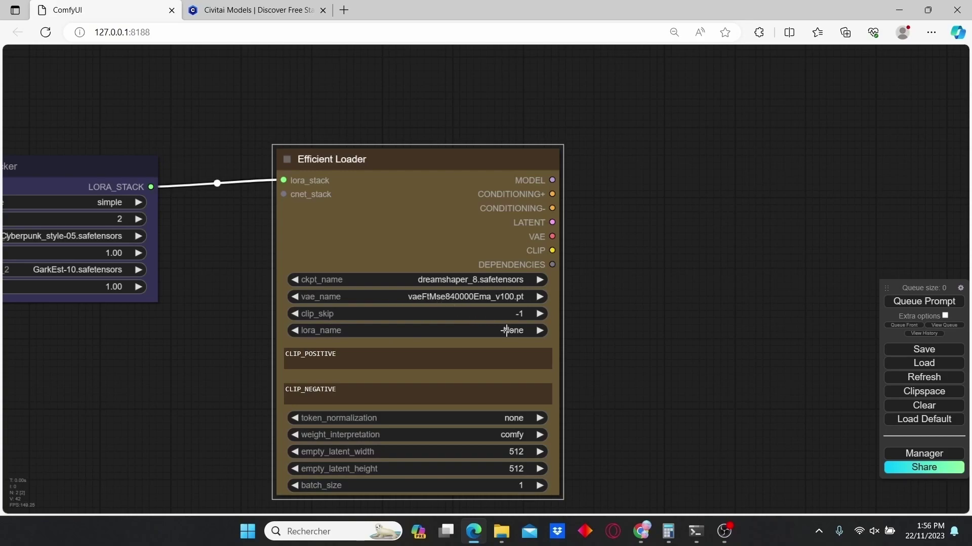
pyautogui.scroll(-3, 438, 375)
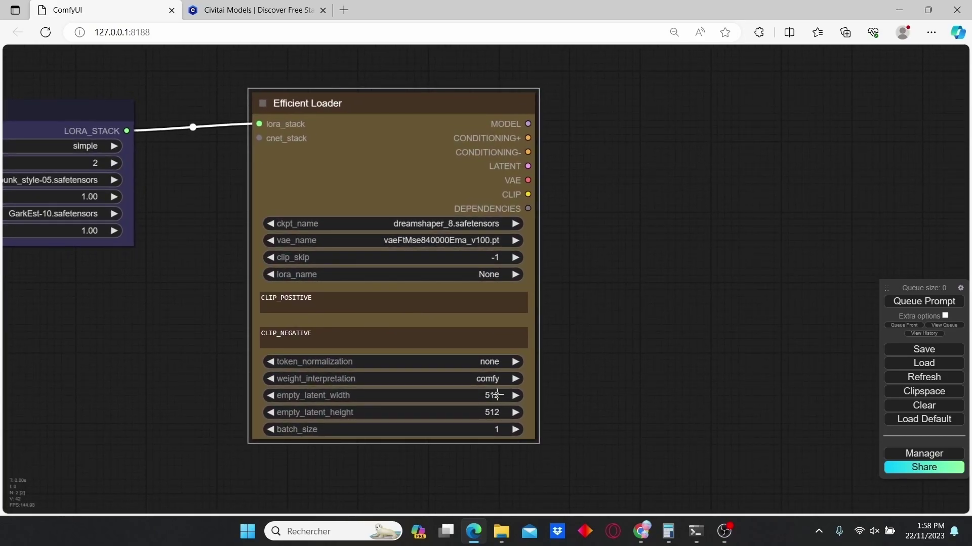
# Add a KSampler (Efficient) node via the 'ksampl' search, right of the loader.
pyautogui.hscroll(3, 622, 164)
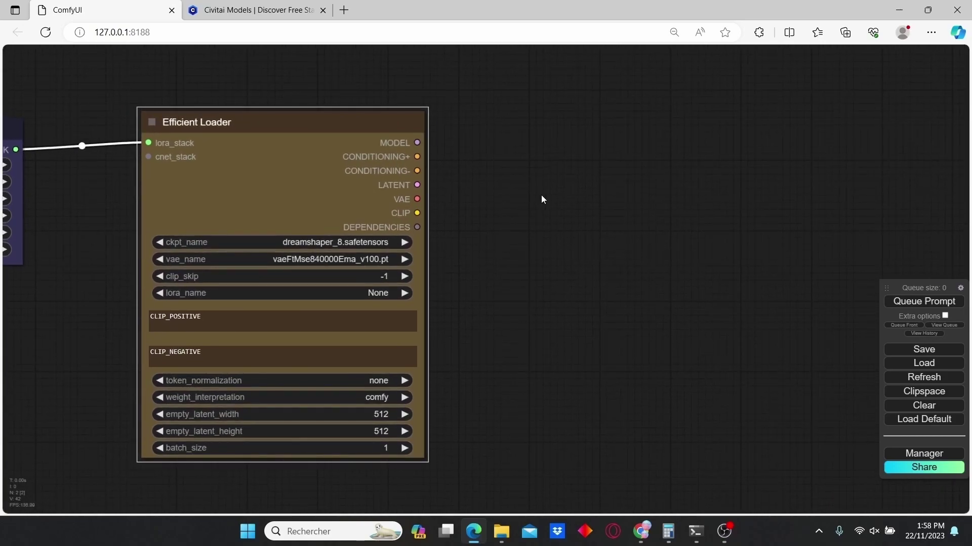
pyautogui.doubleClick(556, 164)
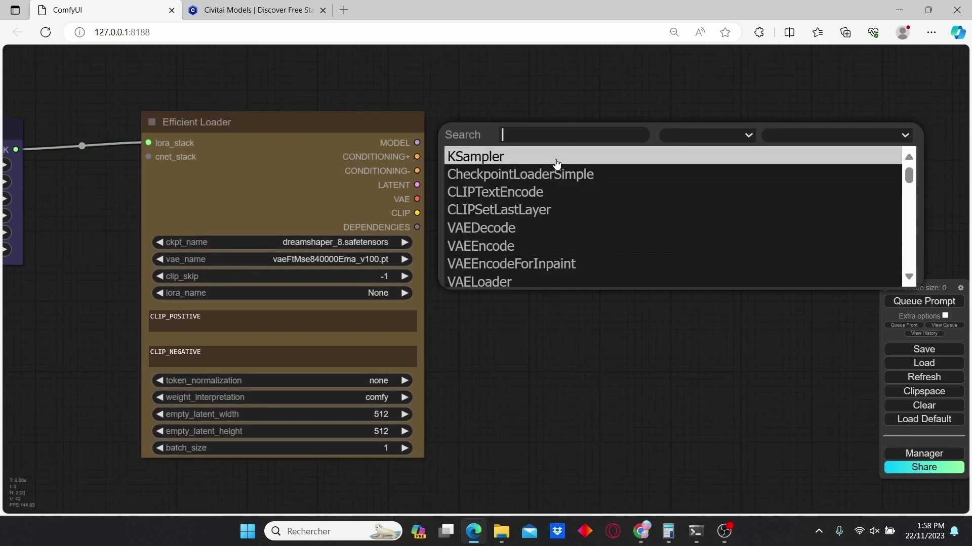
pyautogui.write('ksampl')
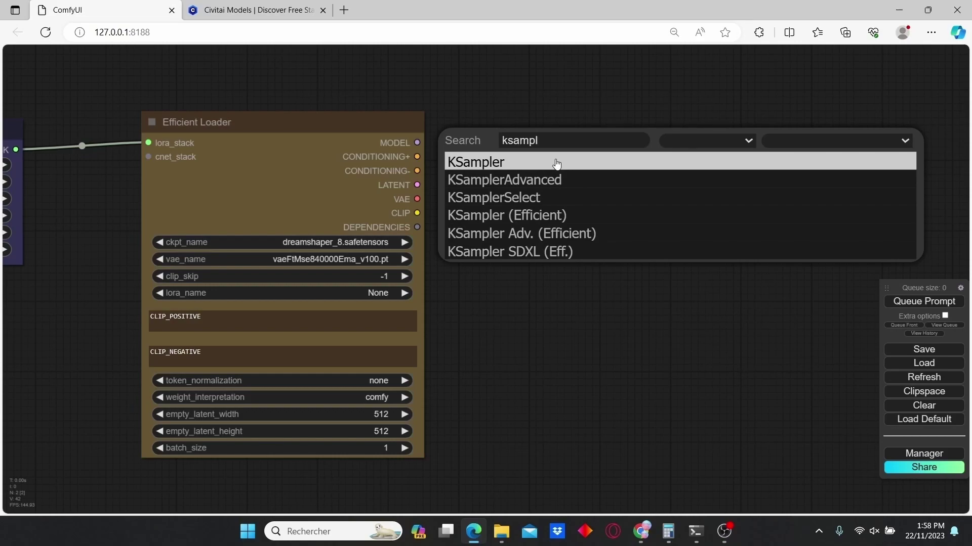
pyautogui.click(506, 217)
pyautogui.moveTo(692, 150); pyautogui.dragTo(645, 134)
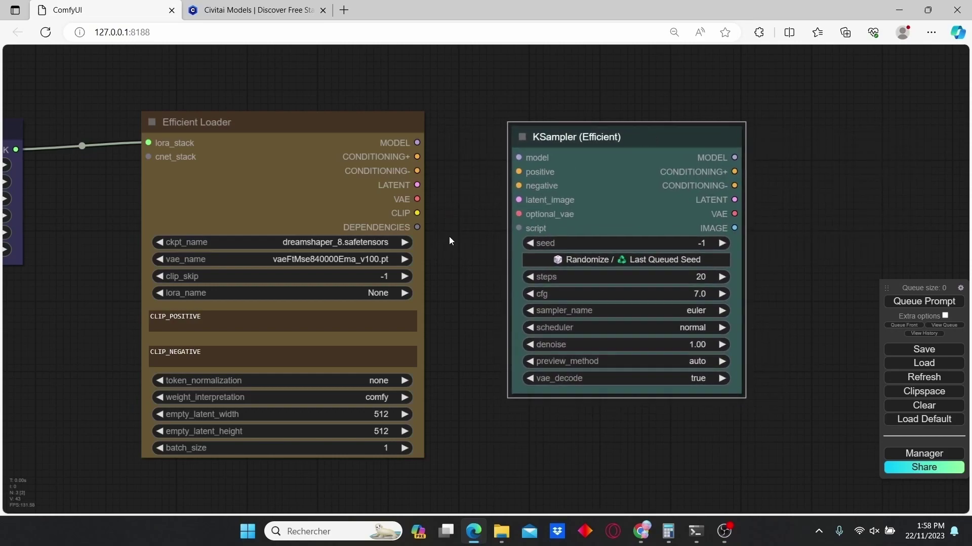
pyautogui.scroll(-3, 451, 241)
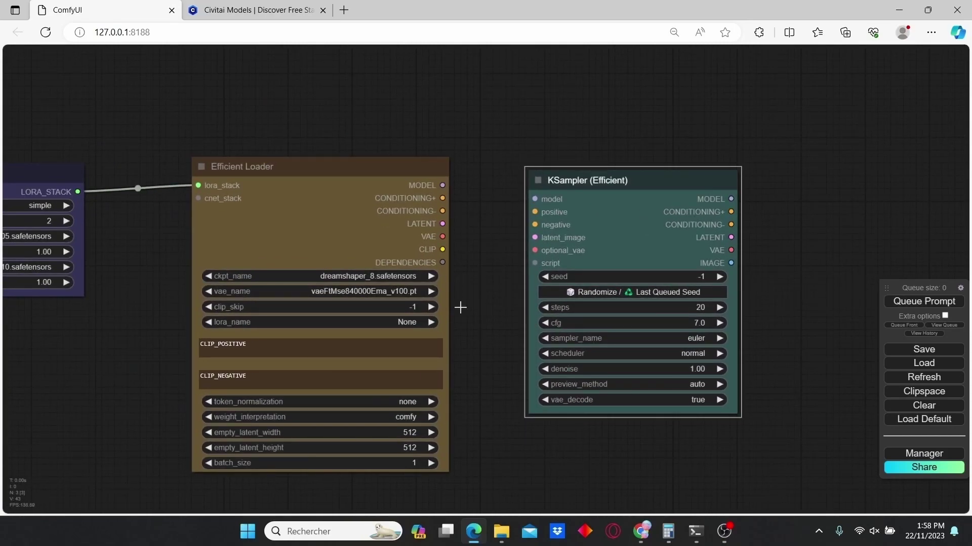
# Wire the loader's MODEL, both CONDITIONINGs, VAE and LATENT into the sampler.
pyautogui.moveTo(444, 186); pyautogui.dragTo(534, 199)
pyautogui.moveTo(443, 198); pyautogui.dragTo(535, 212)
pyautogui.moveTo(442, 211); pyautogui.dragTo(534, 212)
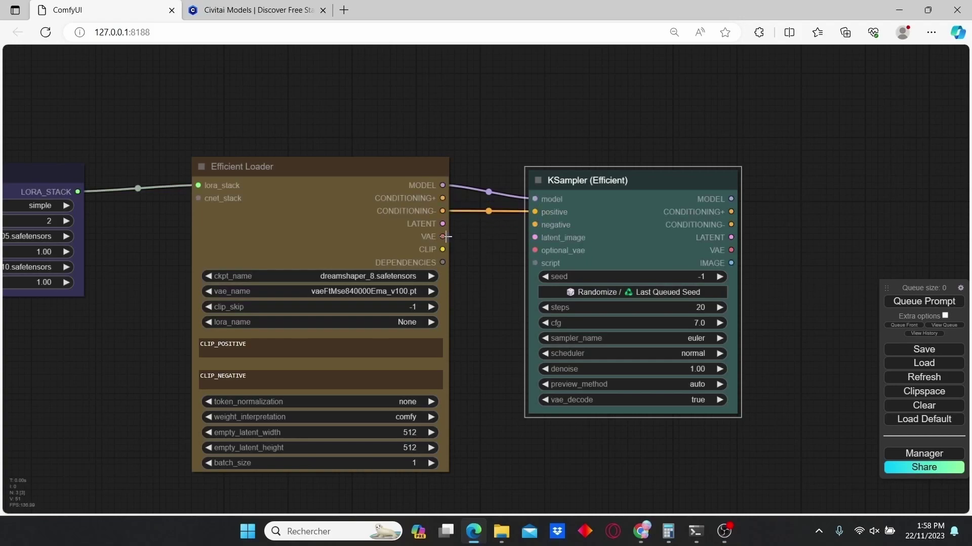
pyautogui.moveTo(444, 236); pyautogui.dragTo(535, 250)
pyautogui.moveTo(444, 225); pyautogui.dragTo(534, 236)
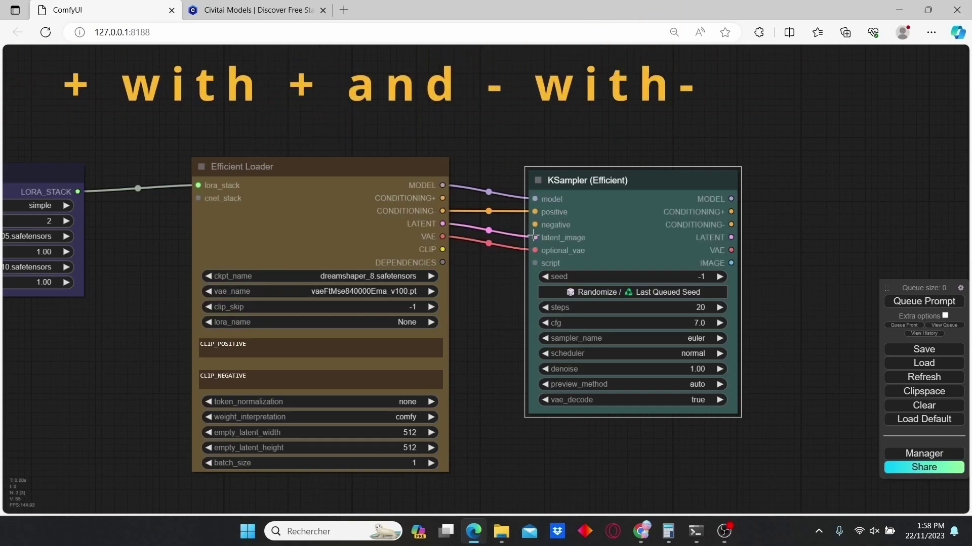
pyautogui.moveTo(787, 299); pyautogui.dragTo(663, 279)
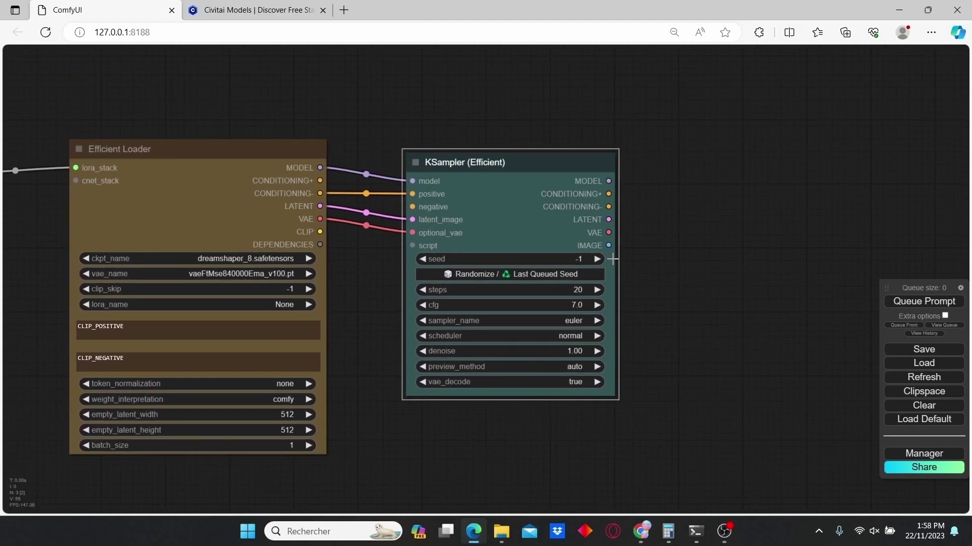
pyautogui.moveTo(608, 246); pyautogui.dragTo(713, 214)
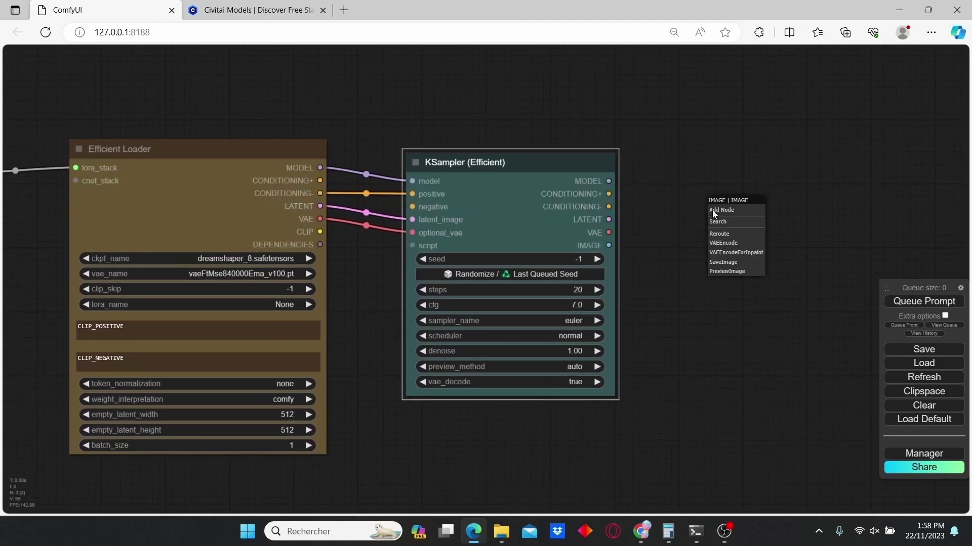
# Attach a new Save Image node to the sampler's IMAGE output.
pyautogui.click(729, 262)
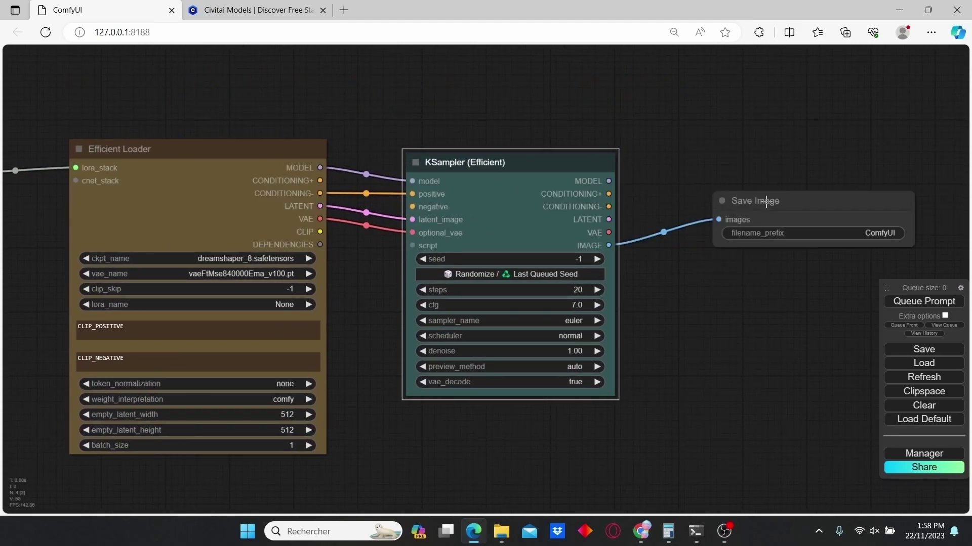
pyautogui.scroll(2, 415, 394)
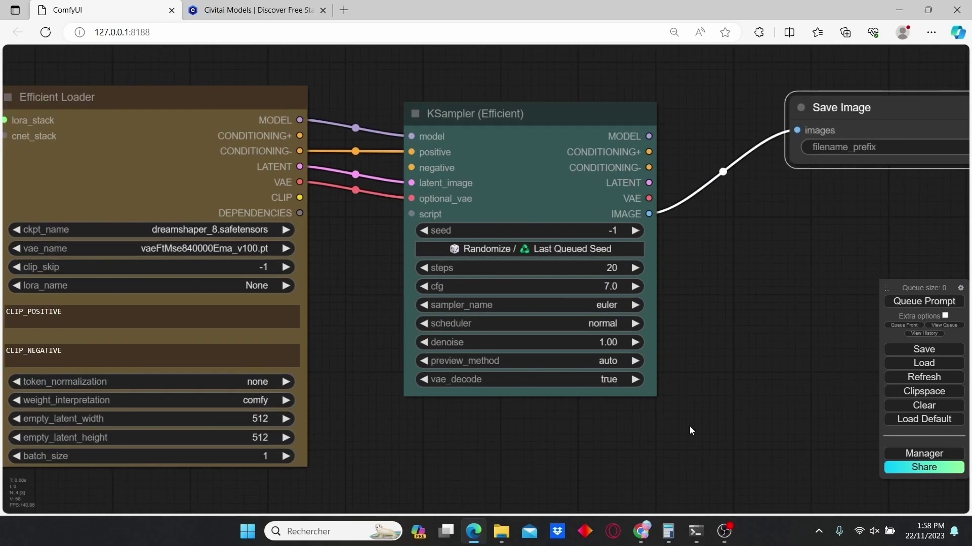
pyautogui.scroll(2, 484, 117)
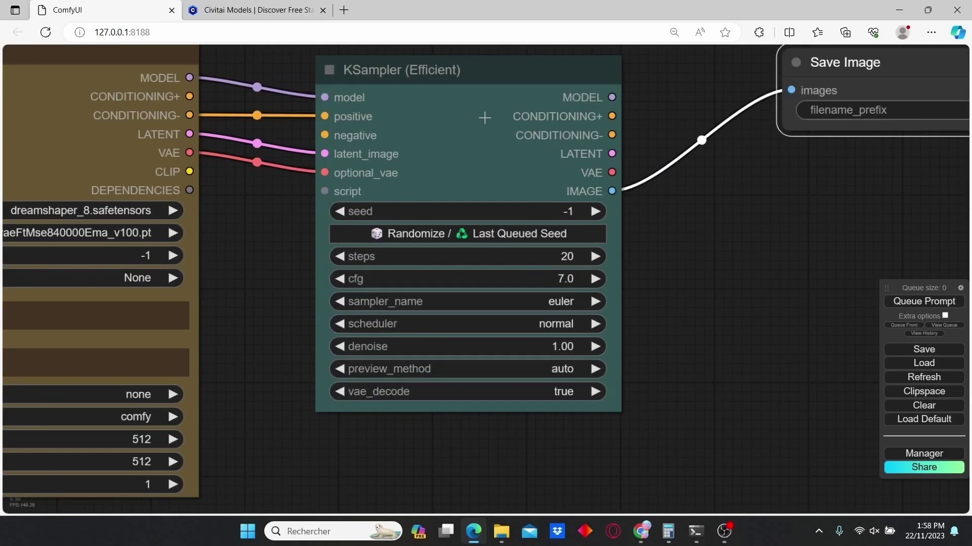
# Set the sampler's cfg to 5.0 and steps to 30.
pyautogui.click(558, 278)
pyautogui.press('BackSpace')
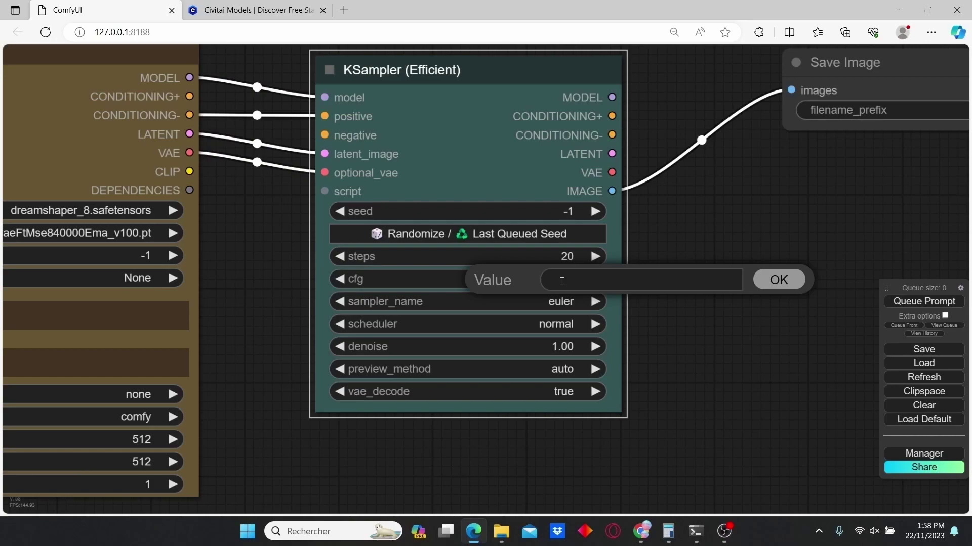
pyautogui.write('6')
pyautogui.press('Return')
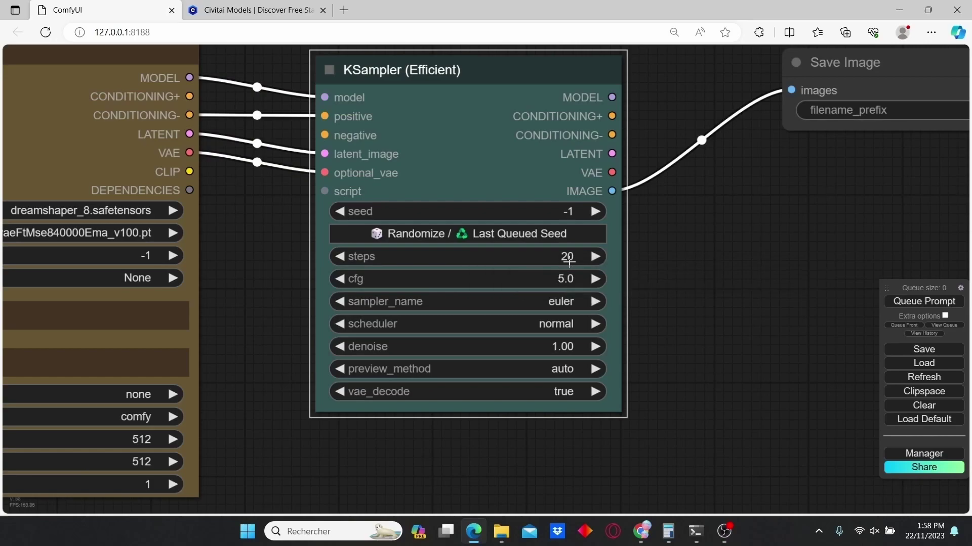
pyautogui.click(569, 261)
pyautogui.doubleClick(570, 262)
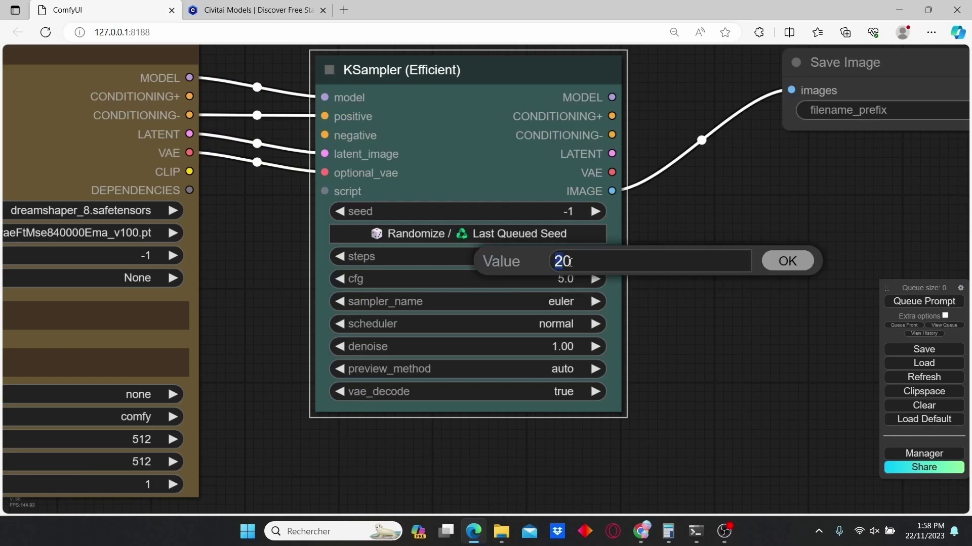
pyautogui.write('30')
pyautogui.press('Return')
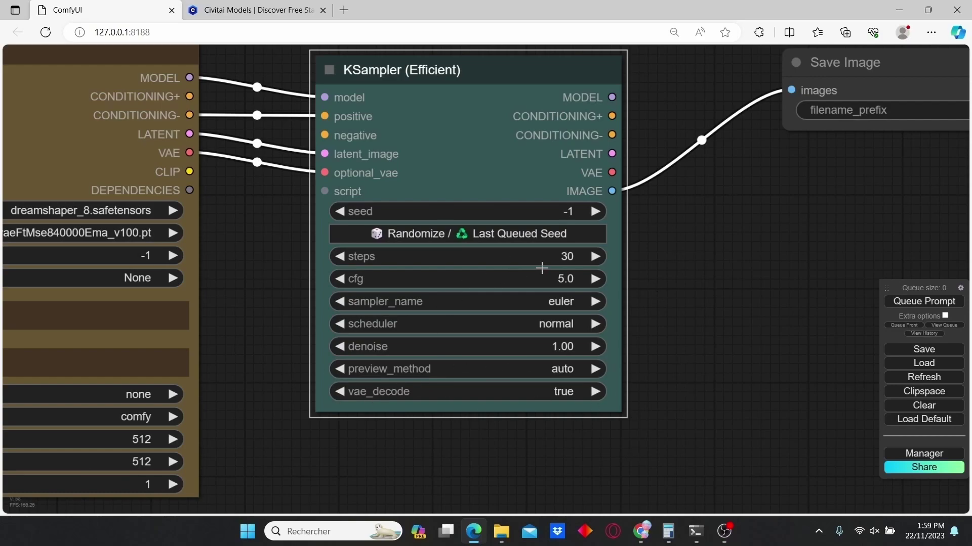
# Set empty_latent_width to 960, entering 896 and stepping it up once.
pyautogui.scroll(-1, 580, 258)
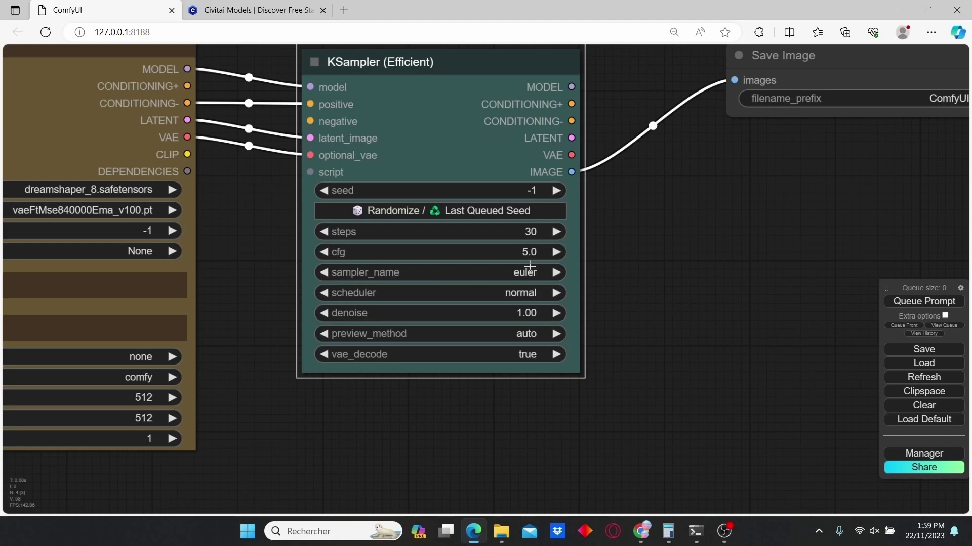
pyautogui.scroll(-1, 175, 331)
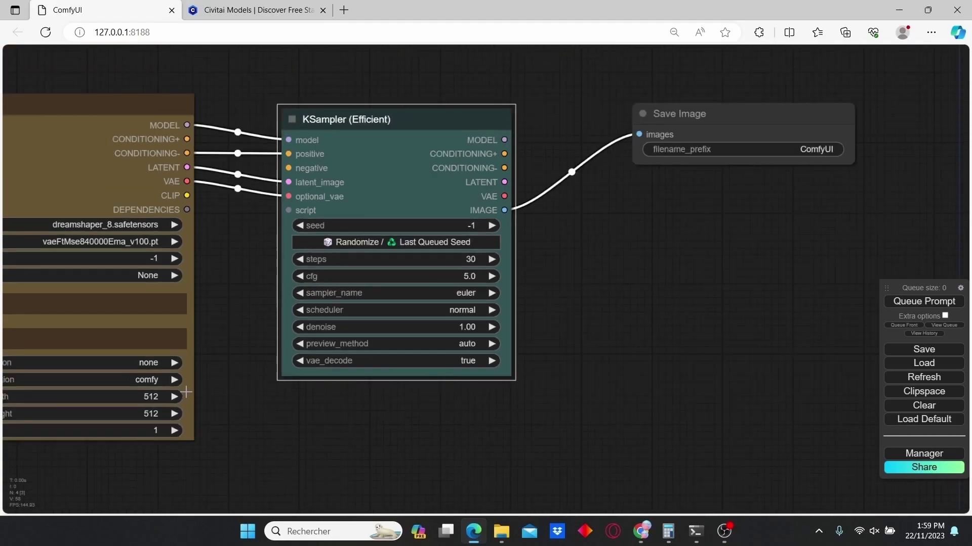
pyautogui.moveTo(227, 399); pyautogui.dragTo(351, 382)
pyautogui.scroll(2, 351, 382)
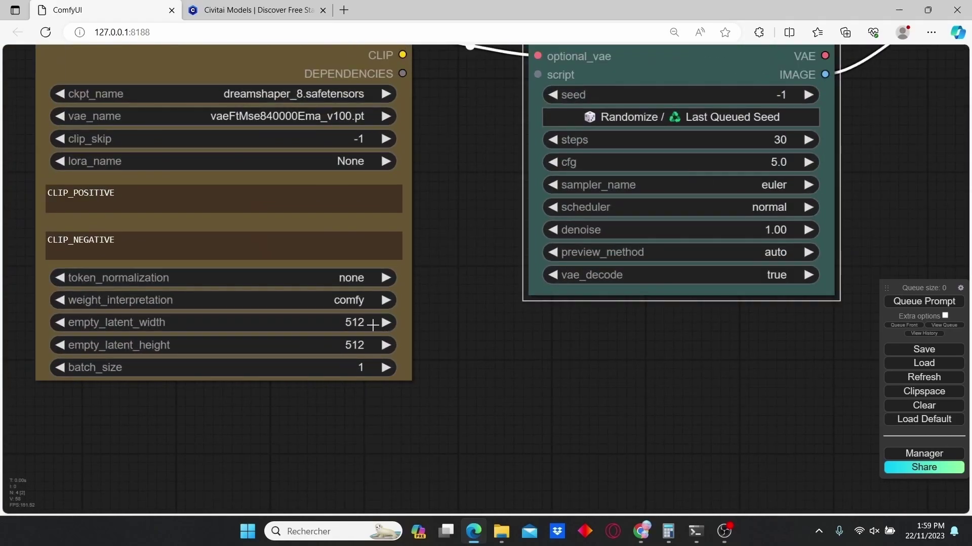
pyautogui.click(373, 324)
pyautogui.press('BackSpace')
pyautogui.press('BackSpace')
pyautogui.press('BackSpace')
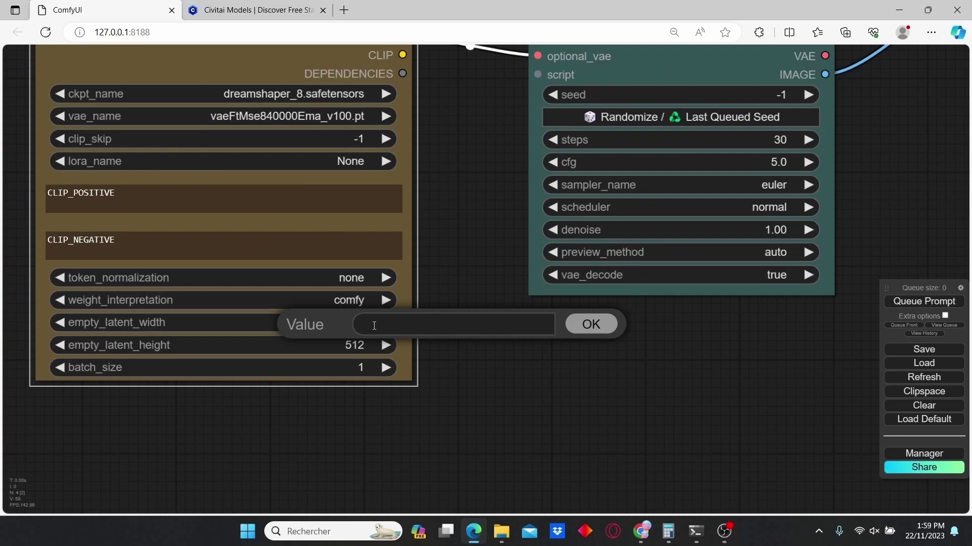
pyautogui.write('896')
pyautogui.press('Return')
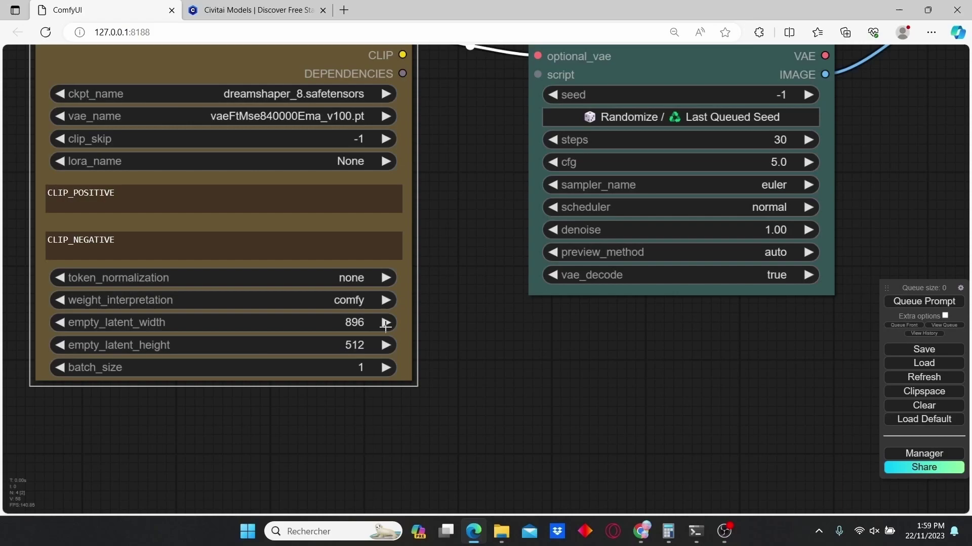
pyautogui.click(385, 323)
# Set empty_latent_height to 960.
pyautogui.click(367, 346)
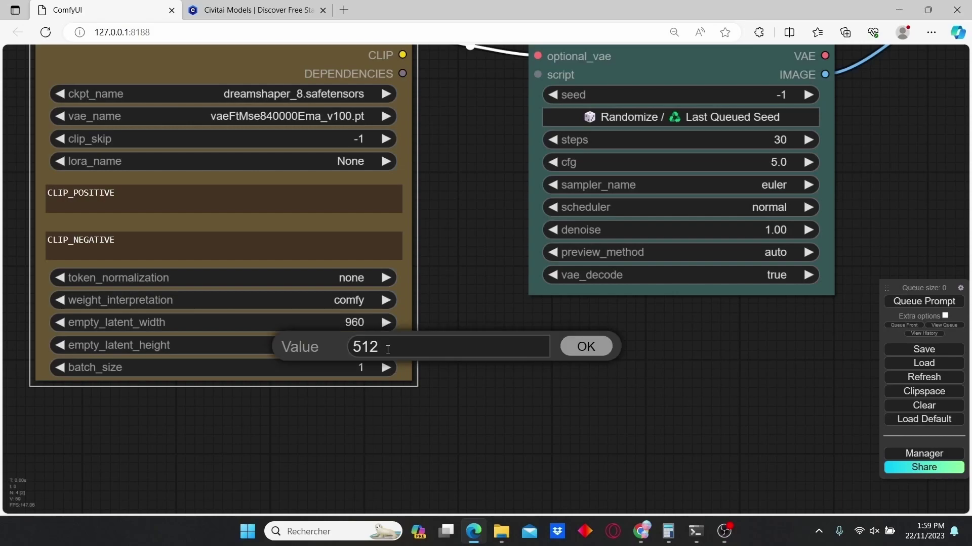
pyautogui.doubleClick(388, 349)
pyautogui.write('960')
pyautogui.press('Return')
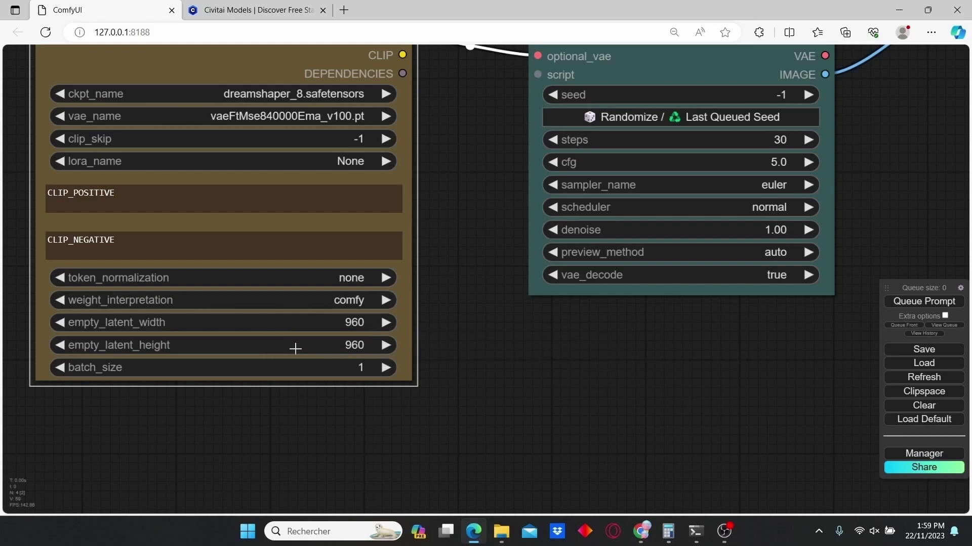
pyautogui.scroll(-6, 464, 297)
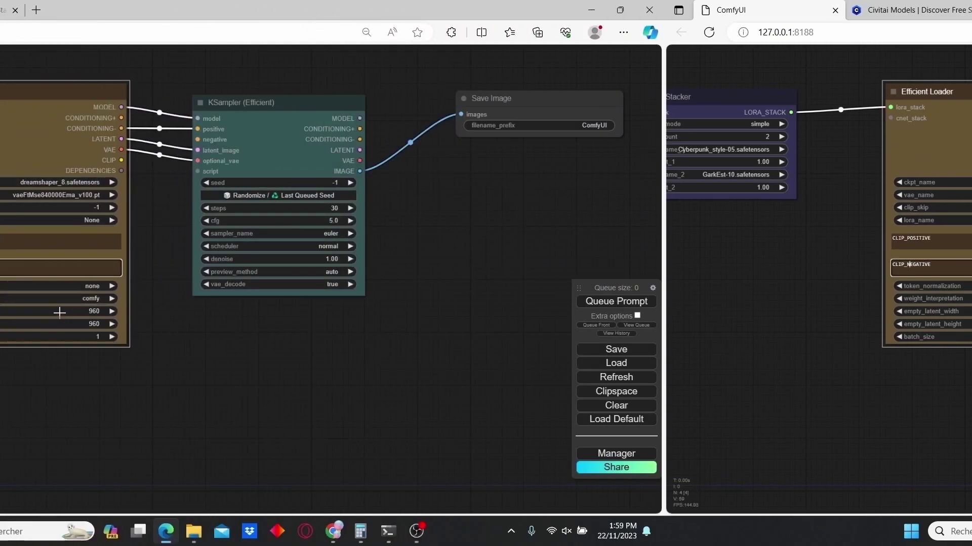
# Replace the negative prompt with 'bad face, bad hands, 6 fingers, bad topology'.
pyautogui.scroll(3, 163, 334)
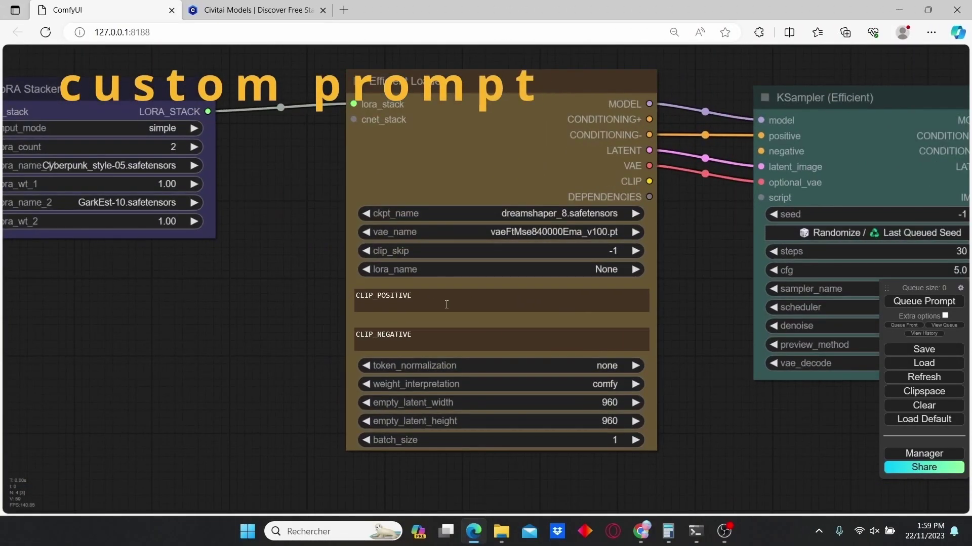
pyautogui.click(459, 342)
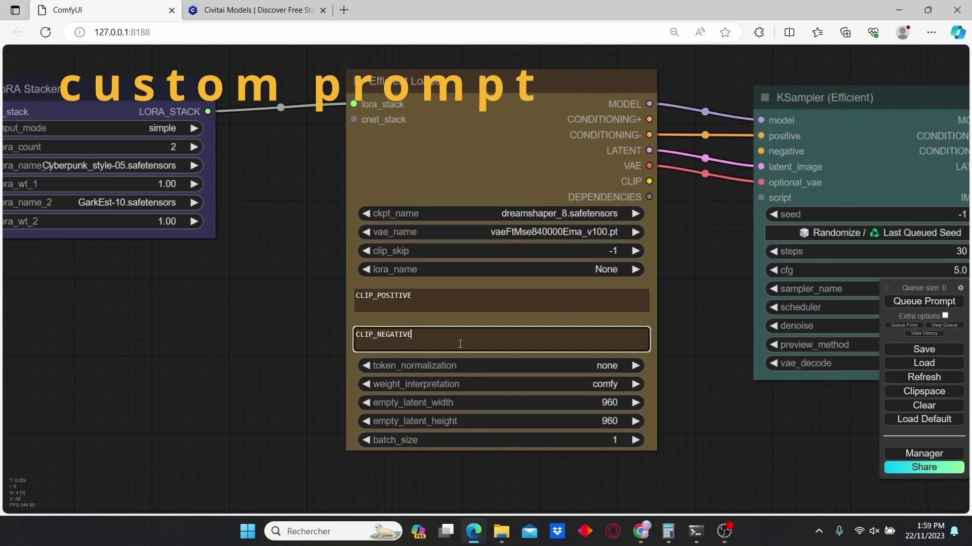
pyautogui.hotkey('ctrl', 'a')
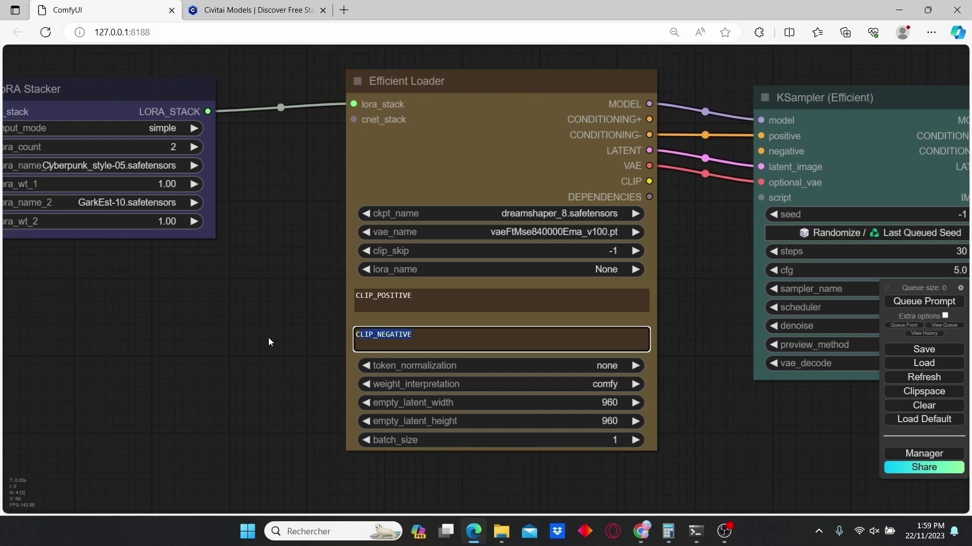
pyautogui.press('BackSpace')
pyautogui.write('bad face, bad hans')
pyautogui.write(', 6 fingers')
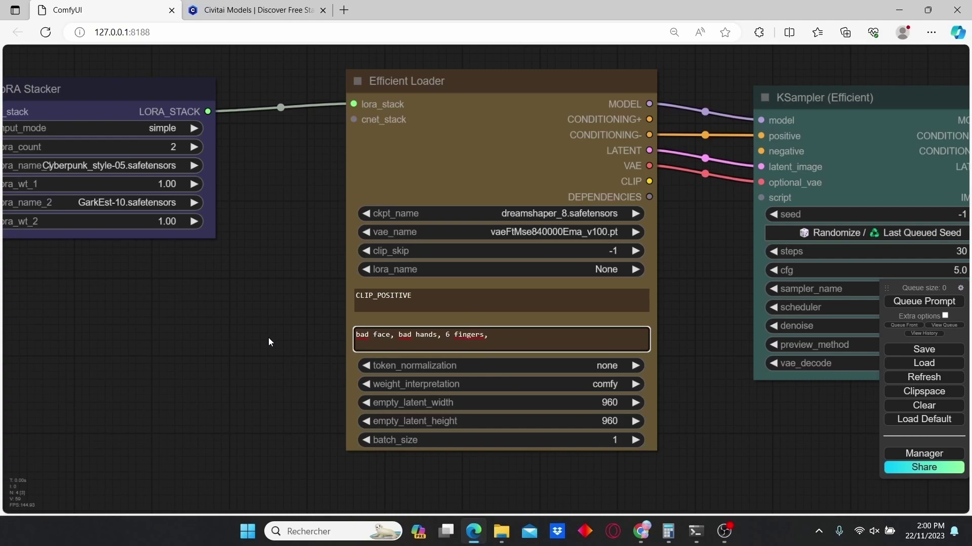
pyautogui.write(', bad topology')
# Centre the Efficient Loader and begin editing the positive prompt box.
pyautogui.click(376, 296)
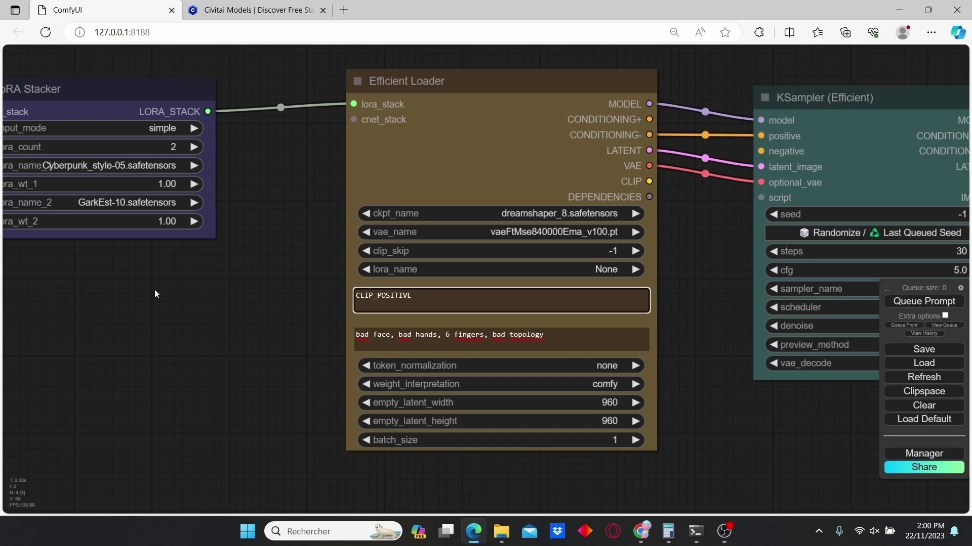
pyautogui.moveTo(155, 294); pyautogui.dragTo(221, 311)
pyautogui.click(505, 301)
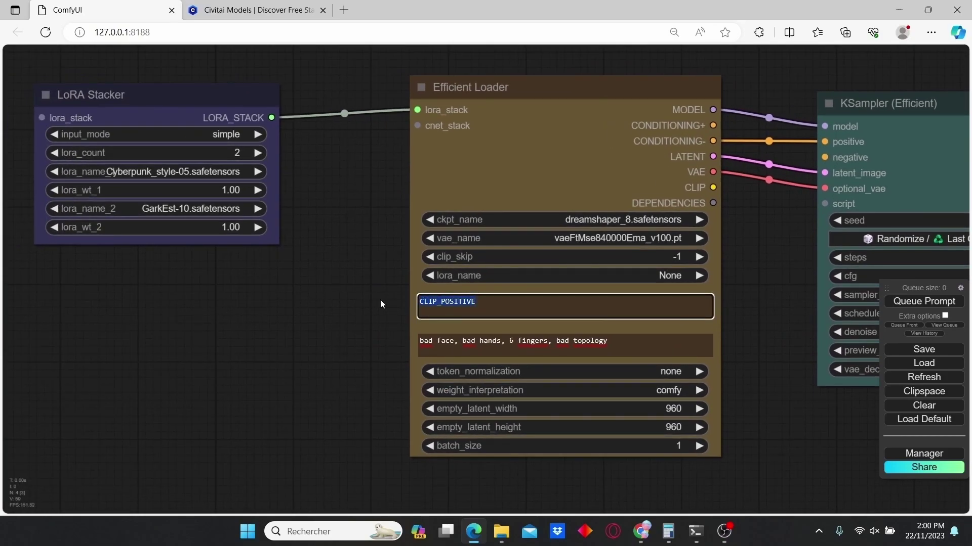
# Enter the positive prompt 'master piece, 8k, high resolution, 1 man, fight position, realistic face'.
pyautogui.write('m')
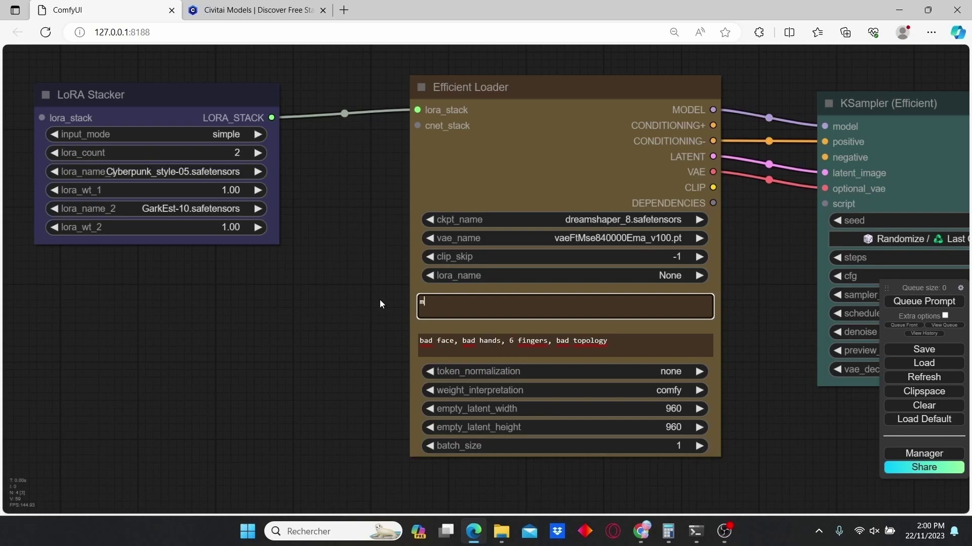
pyautogui.write('aster piece, 8')
pyautogui.write('k =')
pyautogui.write(', hi')
pyautogui.write('gh resolution')
pyautogui.write(', ')
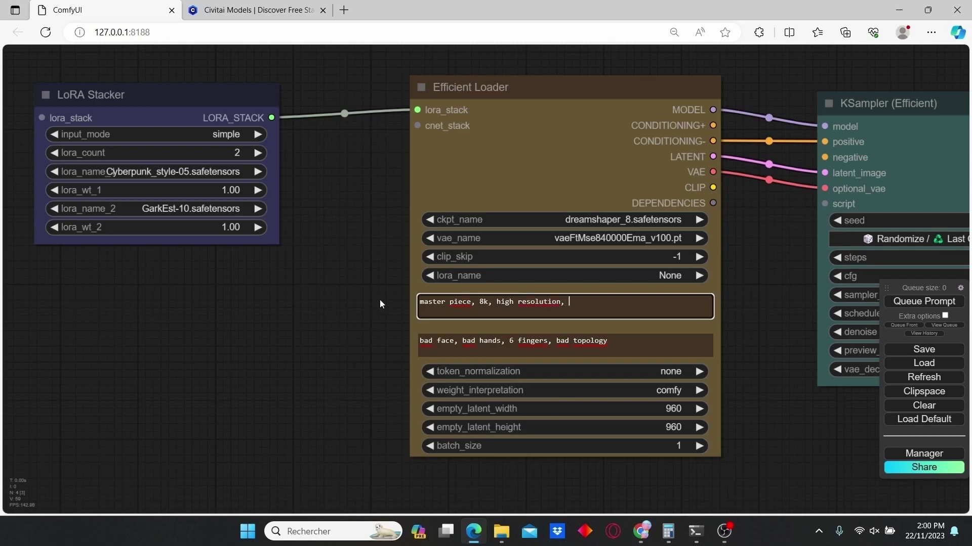
pyautogui.write('1 man, fight positio')
pyautogui.write('n, realistic face')
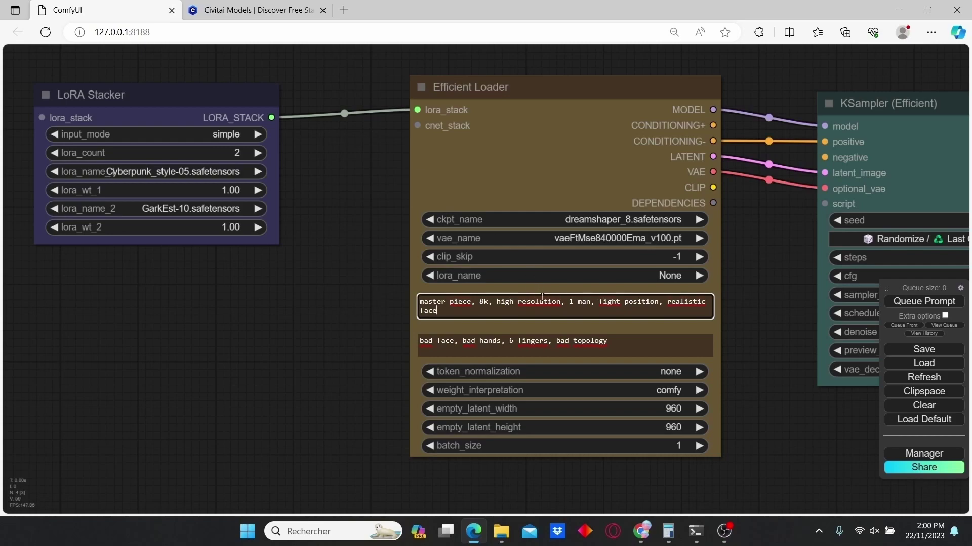
pyautogui.moveTo(763, 298); pyautogui.dragTo(624, 341)
pyautogui.scroll(-1, 73, 313)
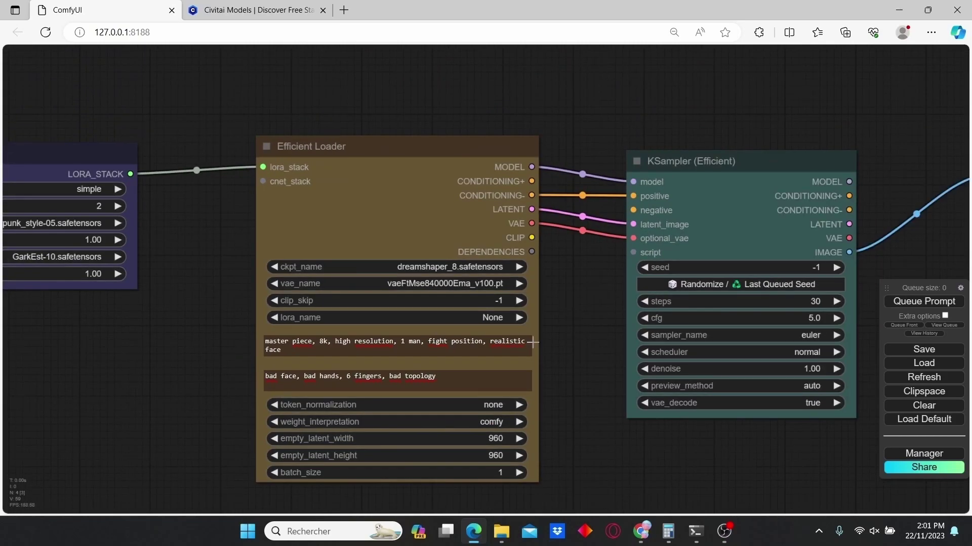
pyautogui.moveTo(532, 342); pyautogui.dragTo(313, 314)
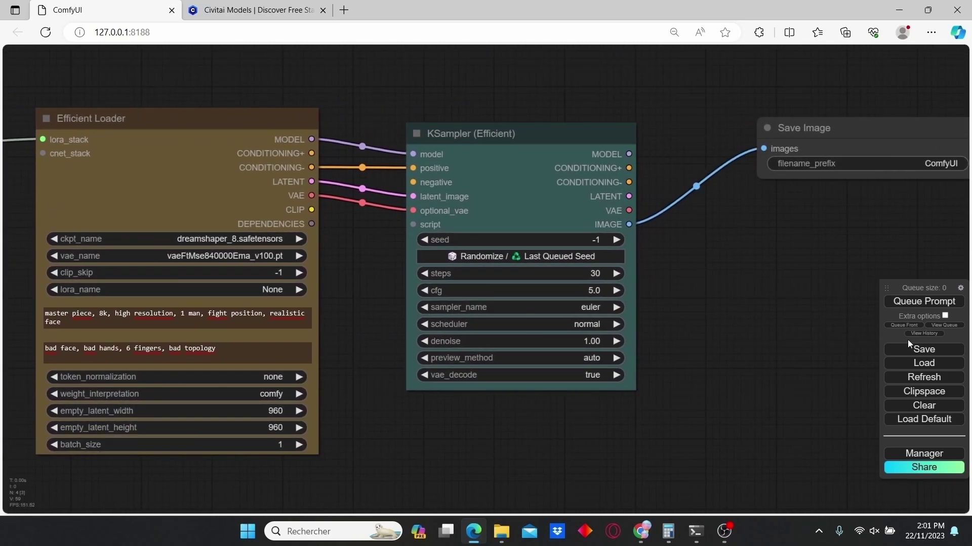
# Wire CONDITIONING+ and CONDITIONING- into the KSampler positive and negative inputs, then re-queue the workflow.
pyautogui.click(919, 303)
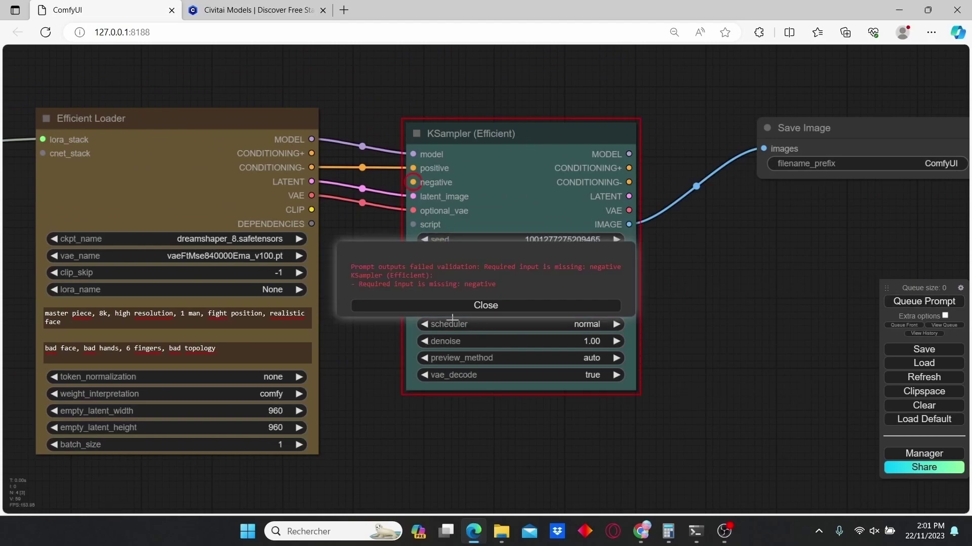
pyautogui.click(503, 307)
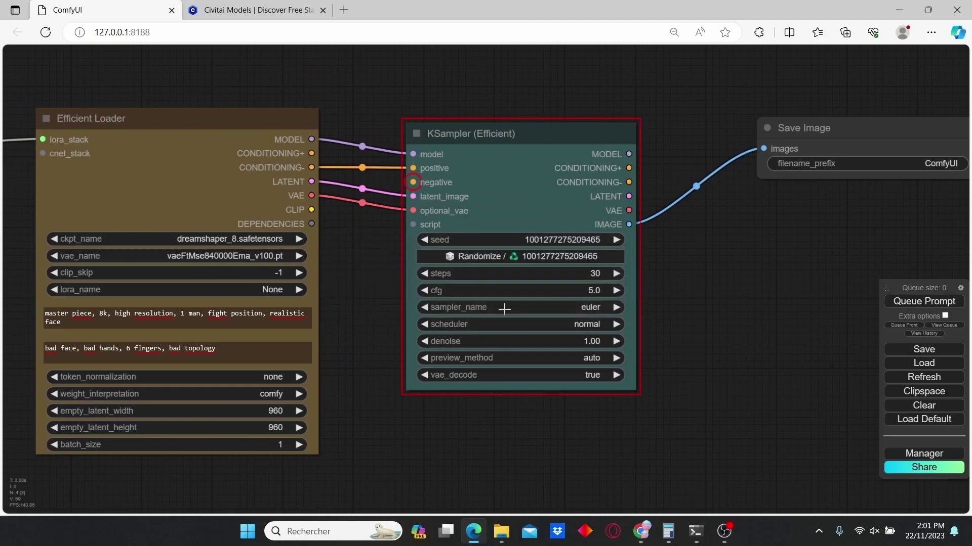
pyautogui.moveTo(414, 168)
pyautogui.mouseDown()
pyautogui.moveTo(387, 166)
pyautogui.moveTo(413, 182)
pyautogui.mouseUp()
pyautogui.moveTo(312, 153); pyautogui.dragTo(414, 168)
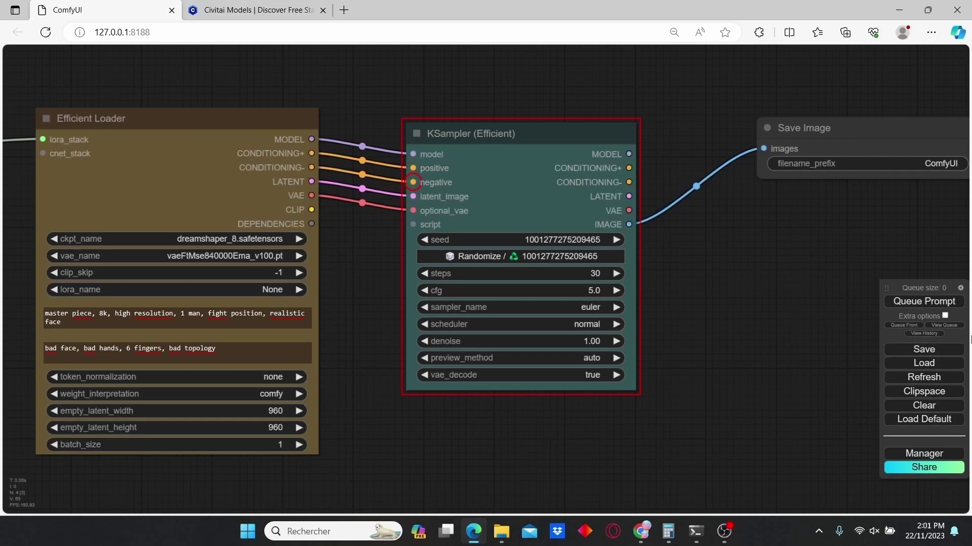
pyautogui.click(915, 302)
pyautogui.scroll(-4, 332, 384)
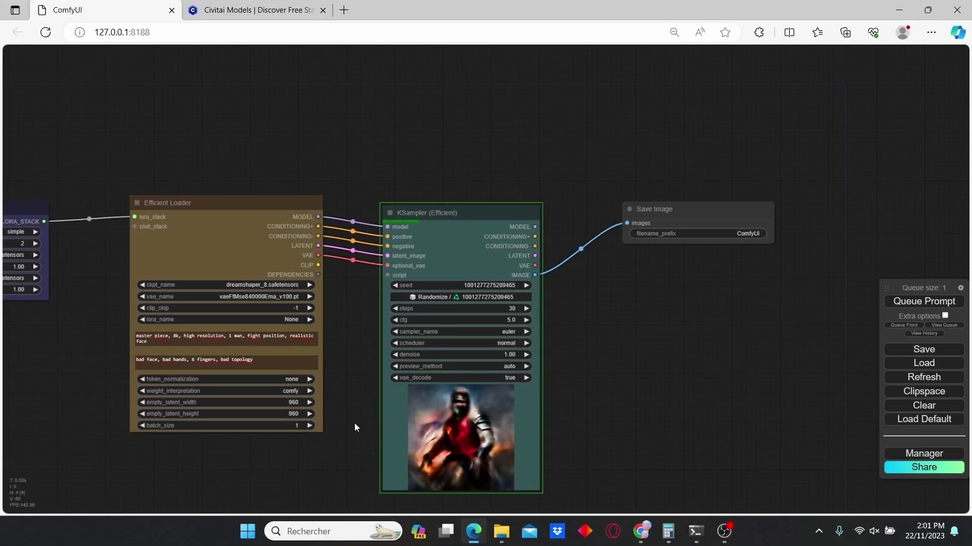
# Zoom in on the Save Image result showing the man in battle-worn leather armor.
pyautogui.moveTo(446, 427); pyautogui.dragTo(465, 367)
pyautogui.scroll(3, 465, 367)
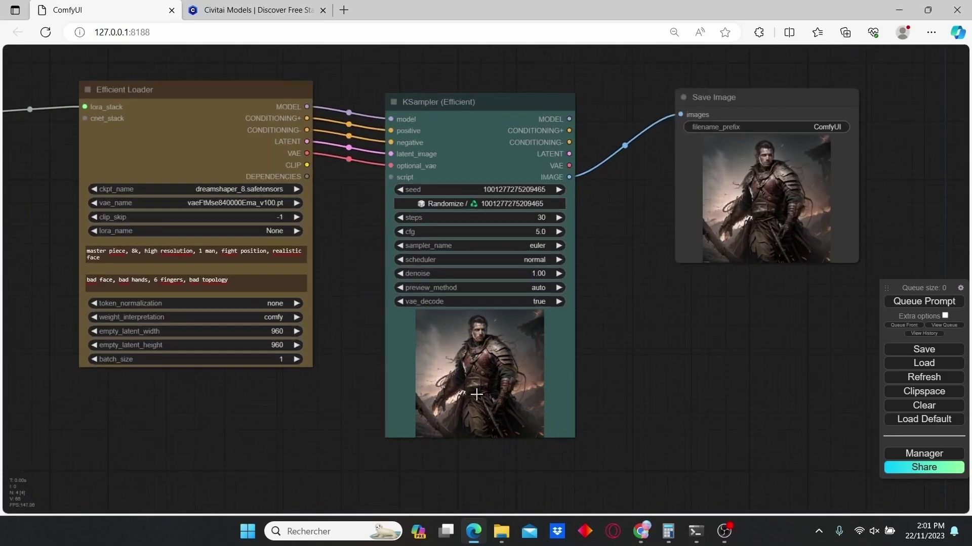
pyautogui.scroll(2, 752, 303)
pyautogui.moveTo(751, 304); pyautogui.dragTo(542, 485)
pyautogui.scroll(2, 625, 367)
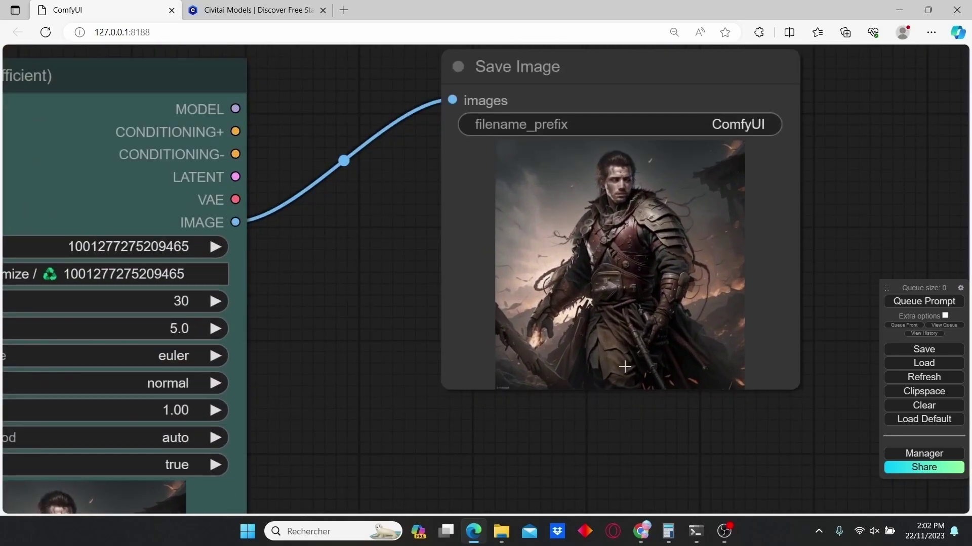
pyautogui.scroll(2, 702, 262)
pyautogui.moveTo(703, 262); pyautogui.dragTo(544, 421)
pyautogui.scroll(2, 487, 416)
# Zoom back out so KSampler sits beside the Save Image node.
pyautogui.scroll(-2, 489, 399)
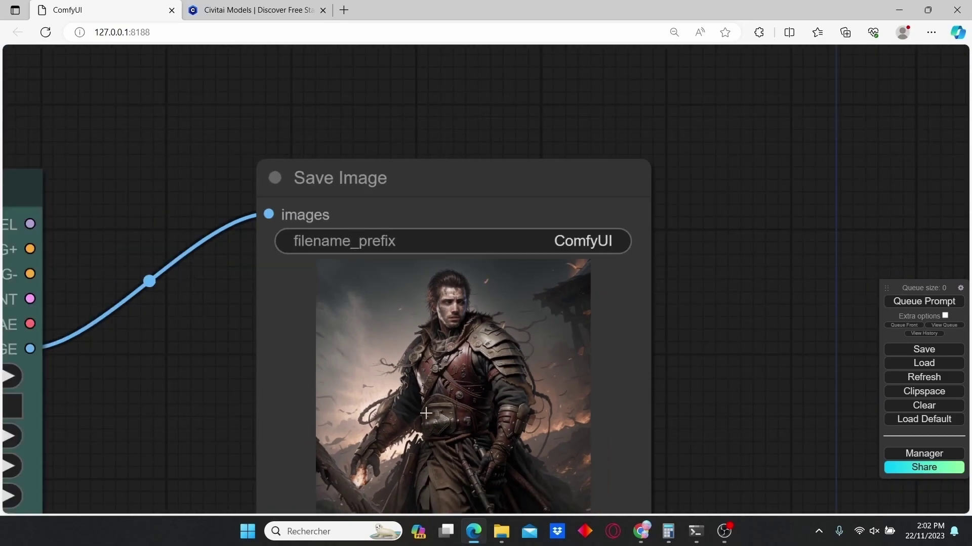
pyautogui.scroll(-2, 425, 414)
pyautogui.scroll(-3, 356, 441)
pyautogui.moveTo(243, 468); pyautogui.dragTo(598, 278)
pyautogui.scroll(-3, 196, 340)
# Append 'cyber city backround' to the positive prompt and queue a new generation.
pyautogui.moveTo(168, 338); pyautogui.dragTo(580, 349)
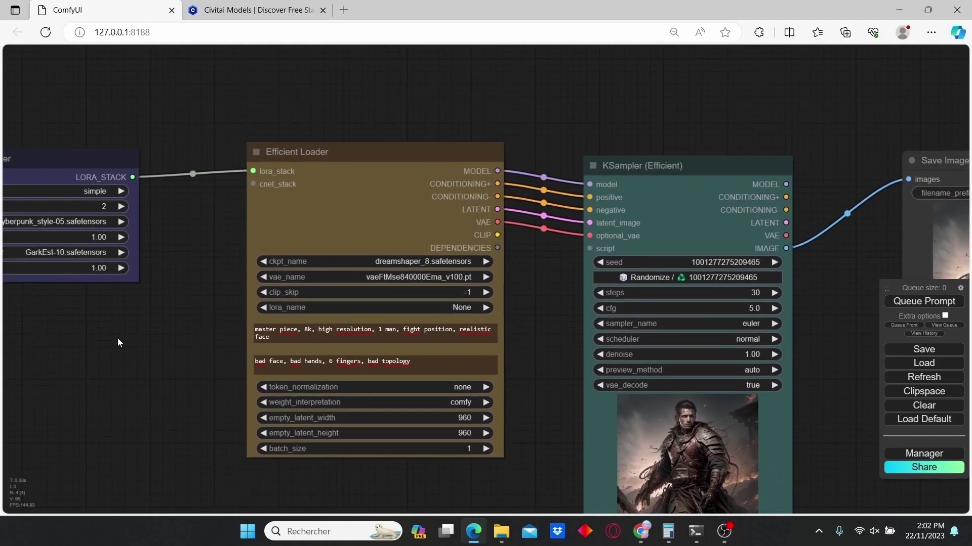
pyautogui.moveTo(118, 338); pyautogui.dragTo(208, 346)
pyautogui.click(533, 336)
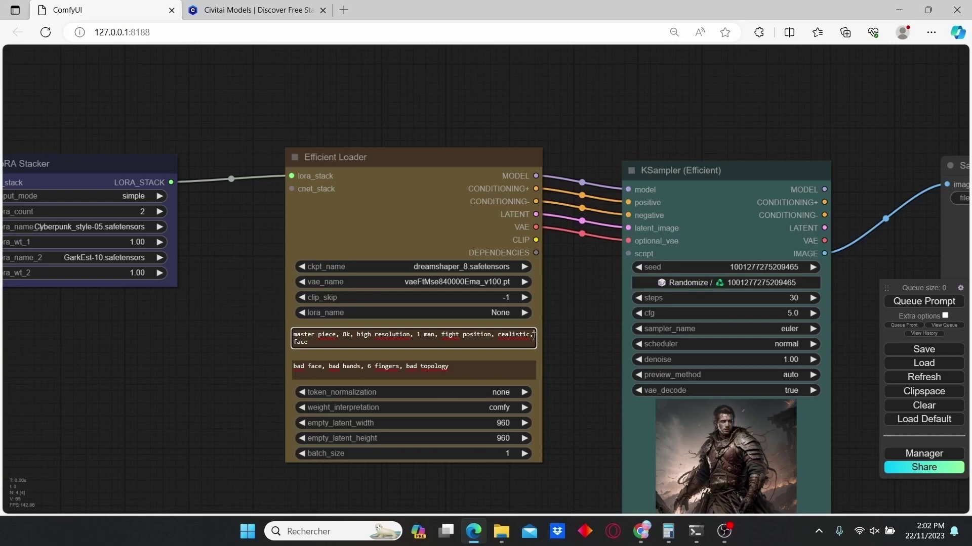
pyautogui.write('face, cyber city backround')
pyautogui.scroll(-2, 517, 319)
pyautogui.moveTo(653, 322); pyautogui.dragTo(373, 278)
pyautogui.click(888, 301)
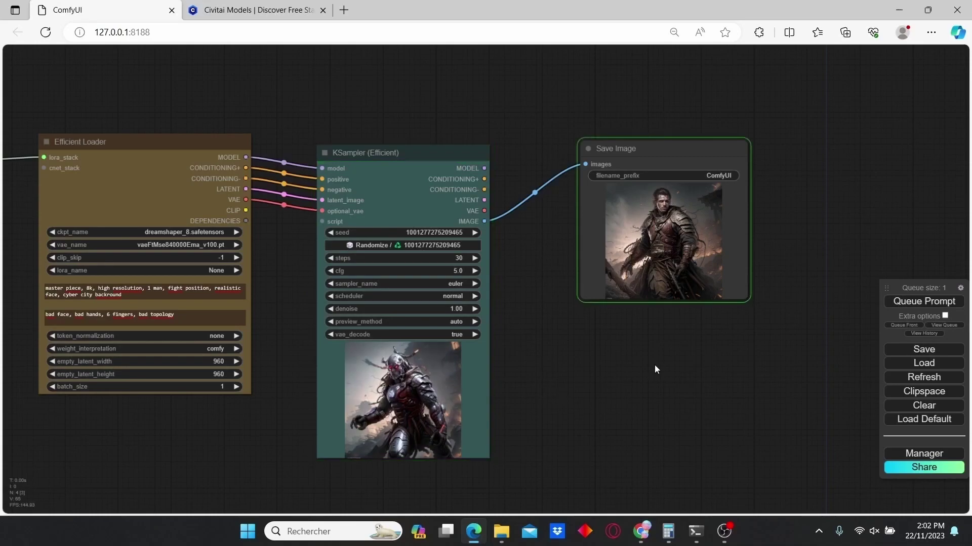
# Inspect the silver-armored cyborg result, then zoom out to show LoRA Stacker, loader and KSampler.
pyautogui.scroll(10, 660, 298)
pyautogui.scroll(-5, 661, 299)
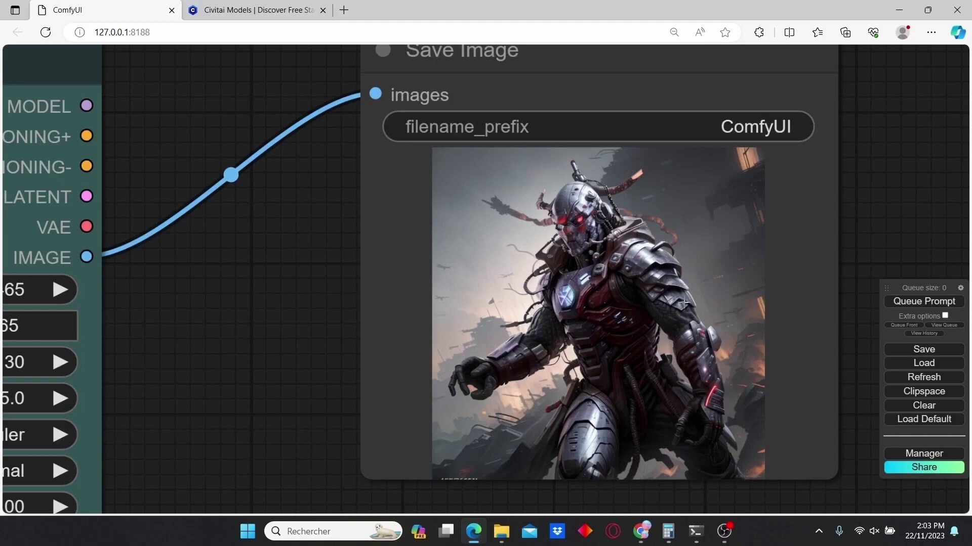
pyautogui.scroll(-6, 511, 318)
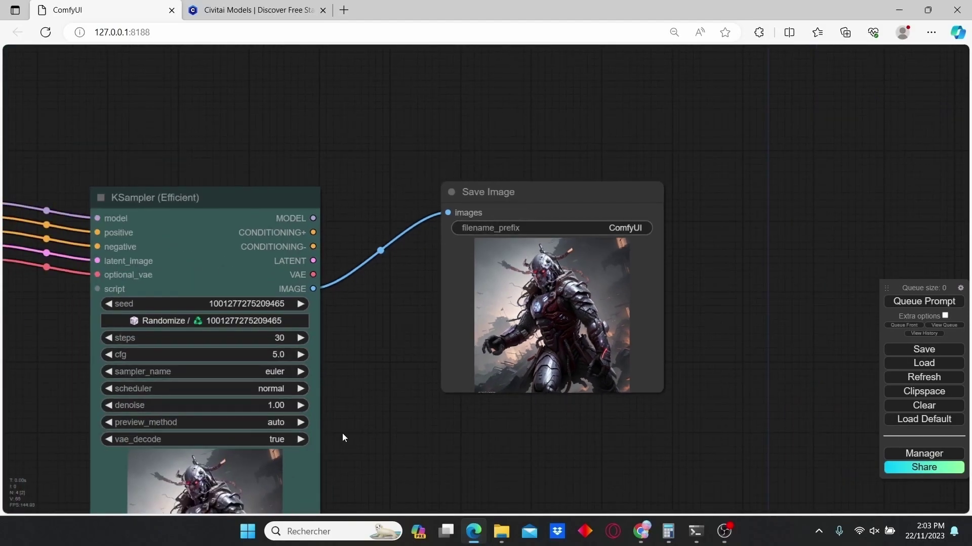
pyautogui.moveTo(342, 438); pyautogui.dragTo(520, 372)
pyautogui.scroll(-2, 520, 372)
pyautogui.moveTo(269, 372); pyautogui.dragTo(524, 311)
pyautogui.moveTo(99, 327); pyautogui.dragTo(245, 380)
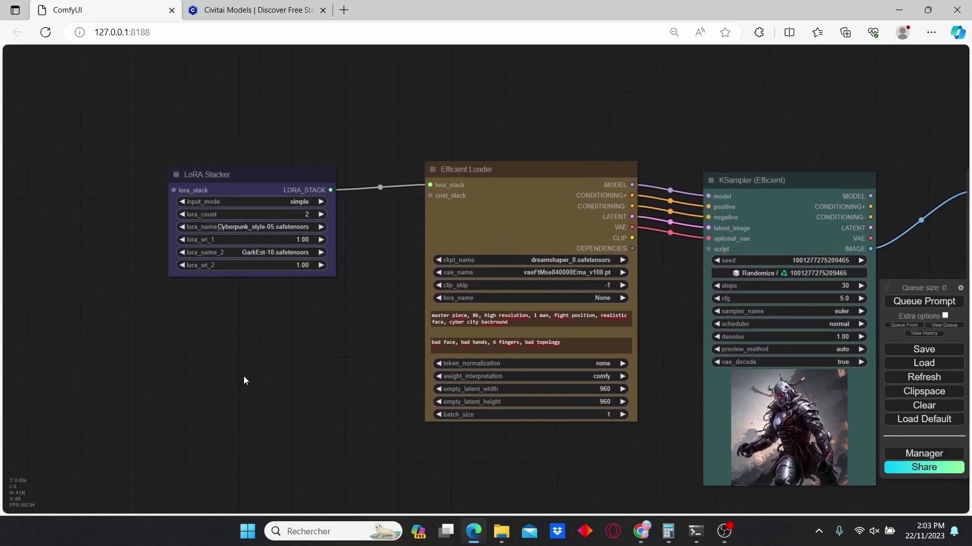
pyautogui.scroll(3, 251, 381)
pyautogui.scroll(3, 236, 244)
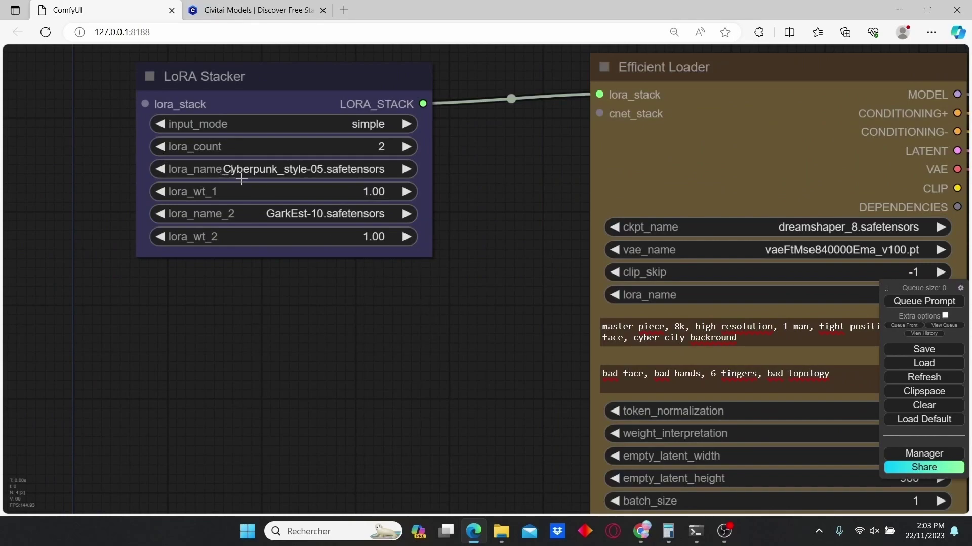
pyautogui.scroll(-2, 480, 225)
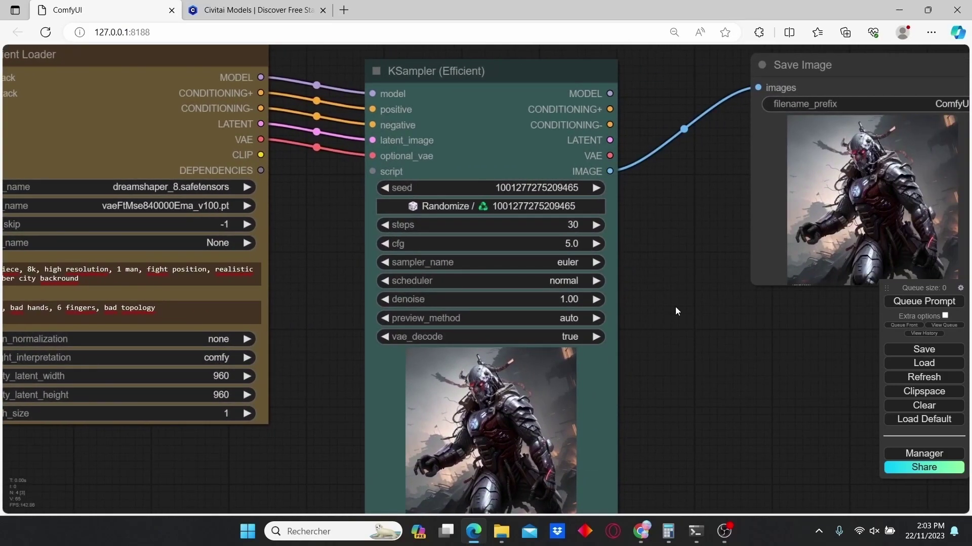
# Change the KSampler cfg value from 5 to 2.
pyautogui.scroll(2, 675, 306)
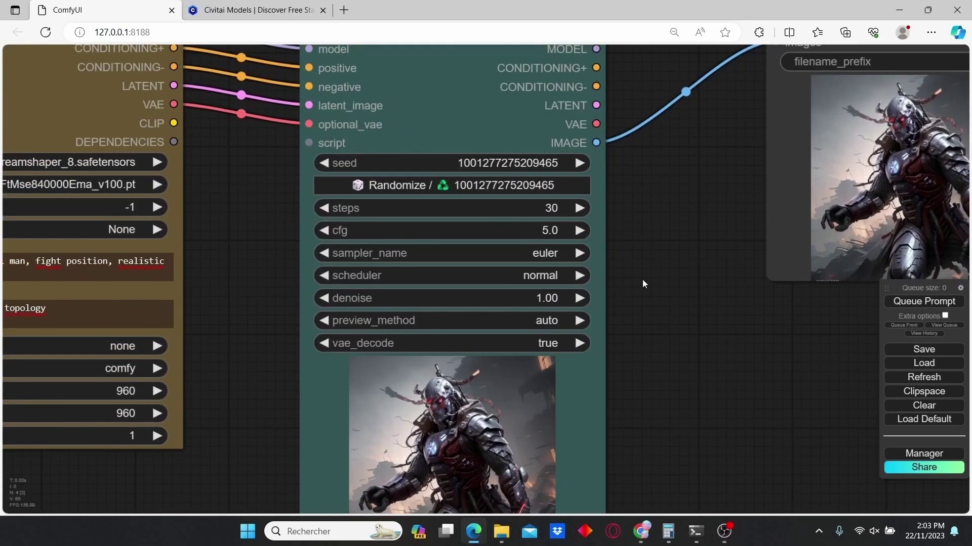
pyautogui.click(542, 228)
pyautogui.press('BackSpace')
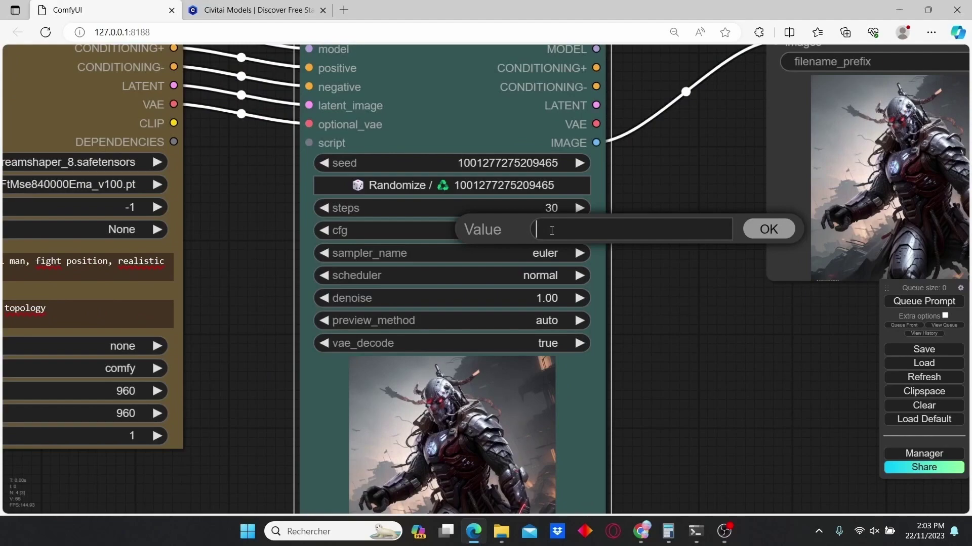
pyautogui.write('2')
pyautogui.press('Return')
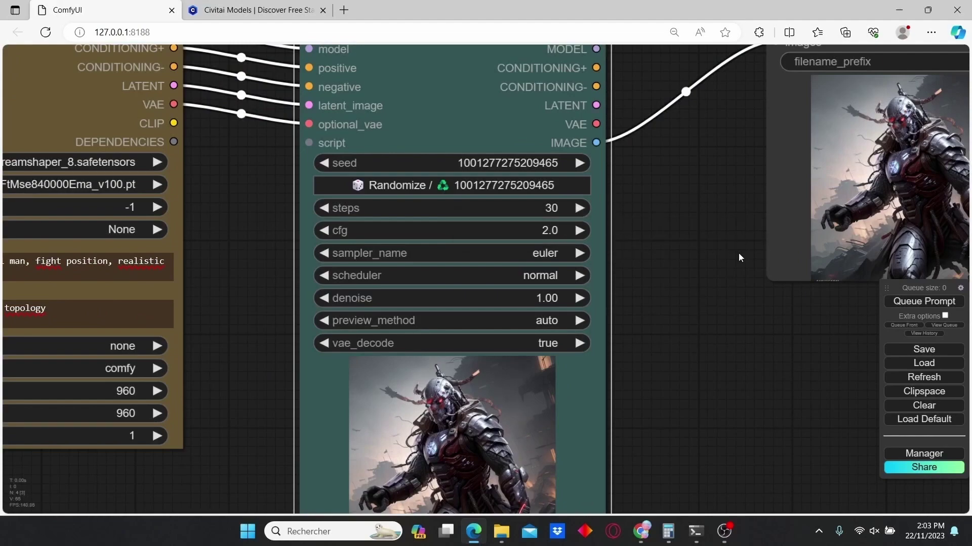
# Queue a new run and zoom in on the dark-armored, red-eyed cyborg in Save Image.
pyautogui.scroll(-5, 738, 253)
pyautogui.scroll(2, 663, 253)
pyautogui.scroll(3, 485, 243)
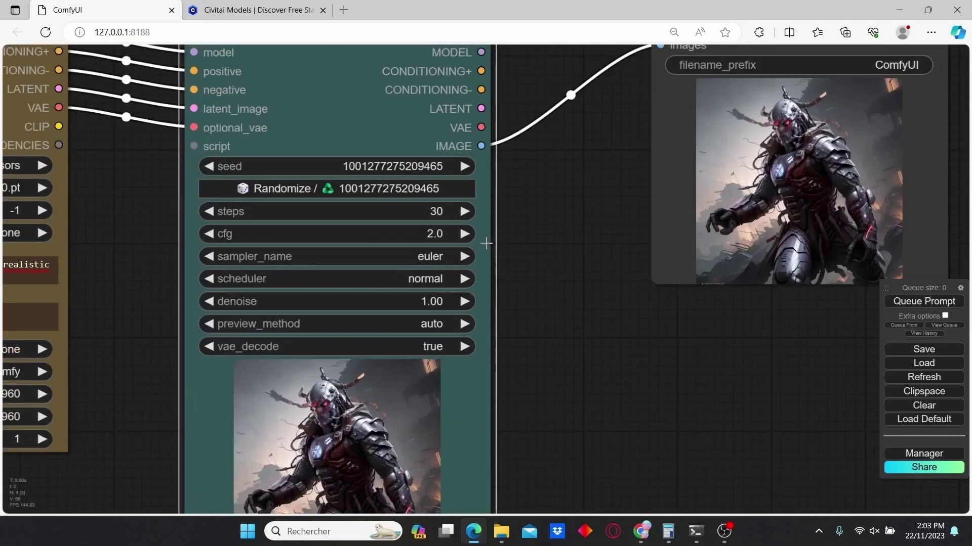
pyautogui.scroll(3, 463, 238)
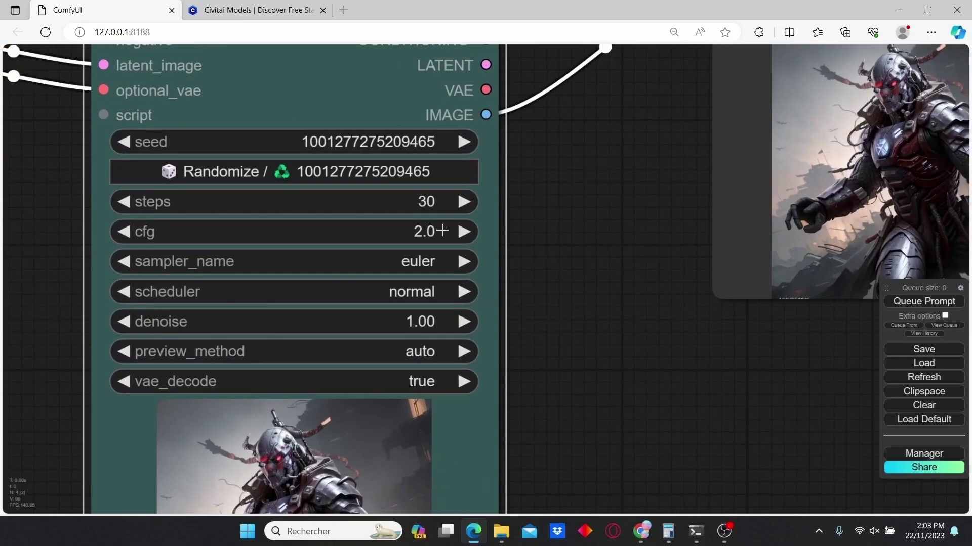
pyautogui.click(927, 302)
pyautogui.scroll(-5, 617, 227)
pyautogui.moveTo(627, 223); pyautogui.dragTo(490, 253)
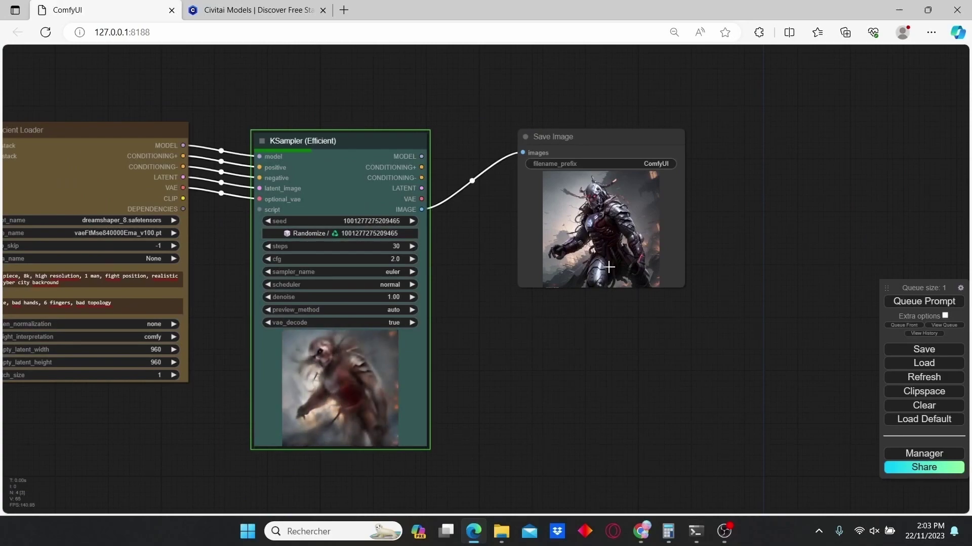
pyautogui.scroll(3, 510, 313)
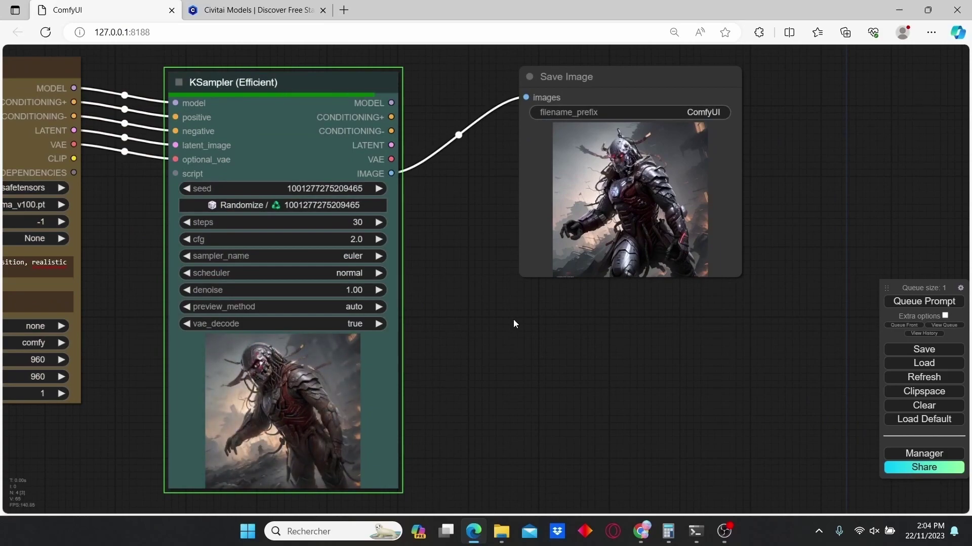
pyautogui.scroll(5, 573, 348)
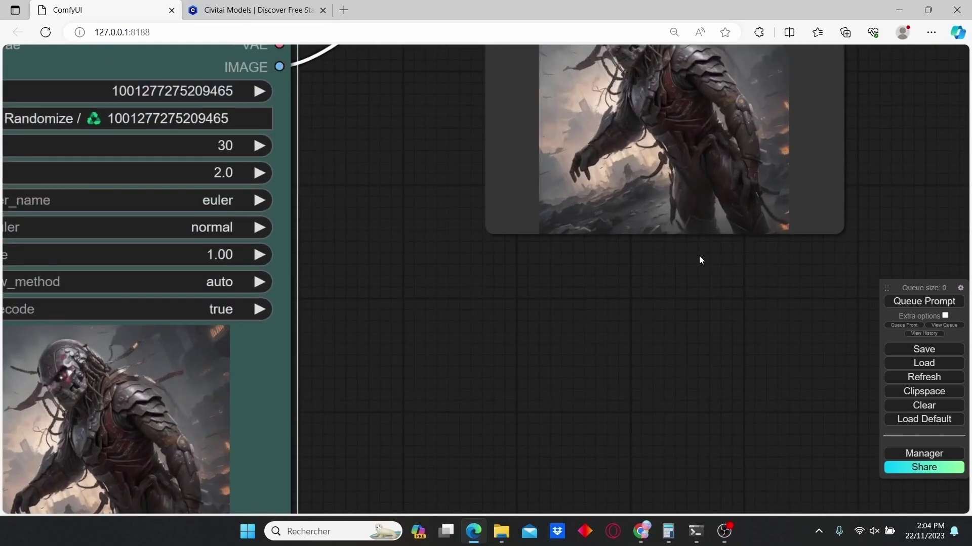
pyautogui.moveTo(698, 258); pyautogui.dragTo(569, 442)
pyautogui.scroll(3, 569, 442)
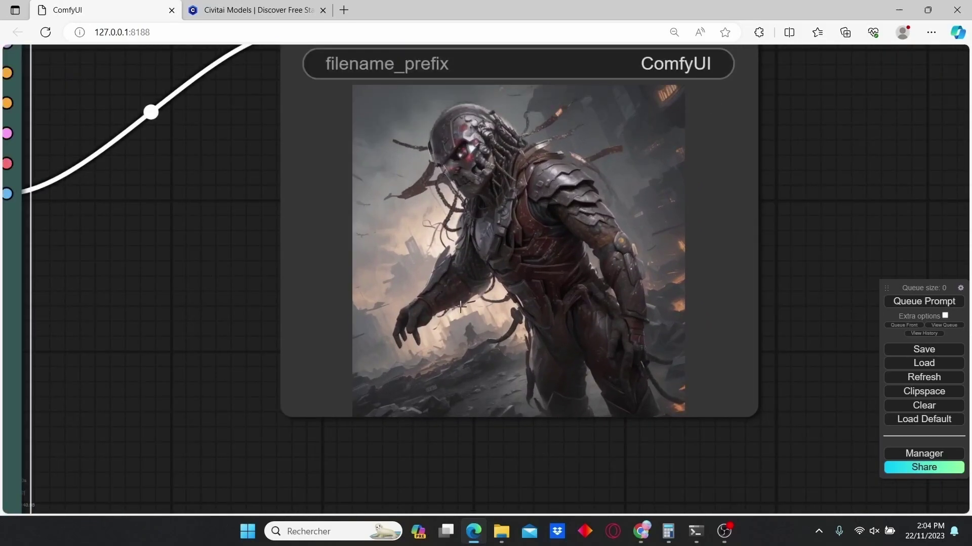
# Set the KSampler cfg value to 8.
pyautogui.scroll(-7, 552, 345)
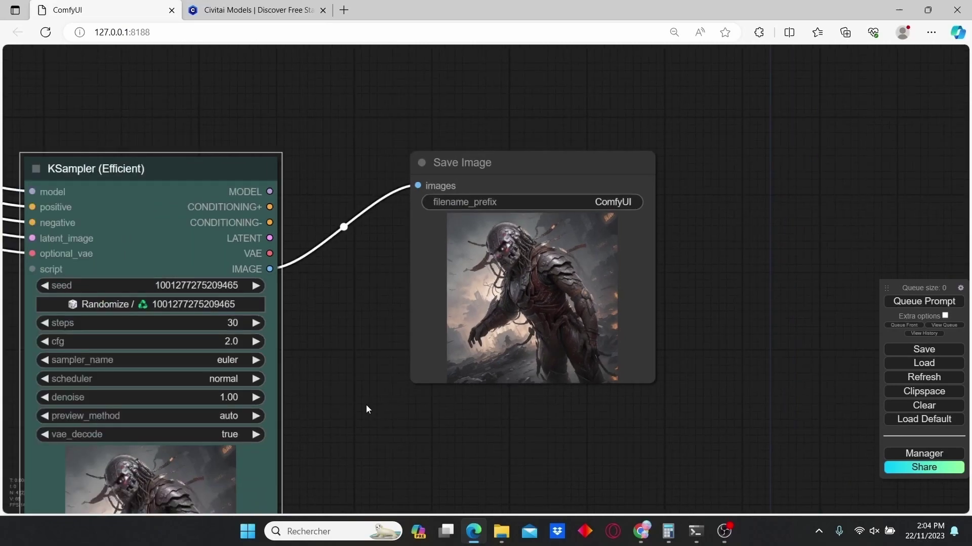
pyautogui.moveTo(366, 404); pyautogui.dragTo(480, 380)
pyautogui.click(349, 316)
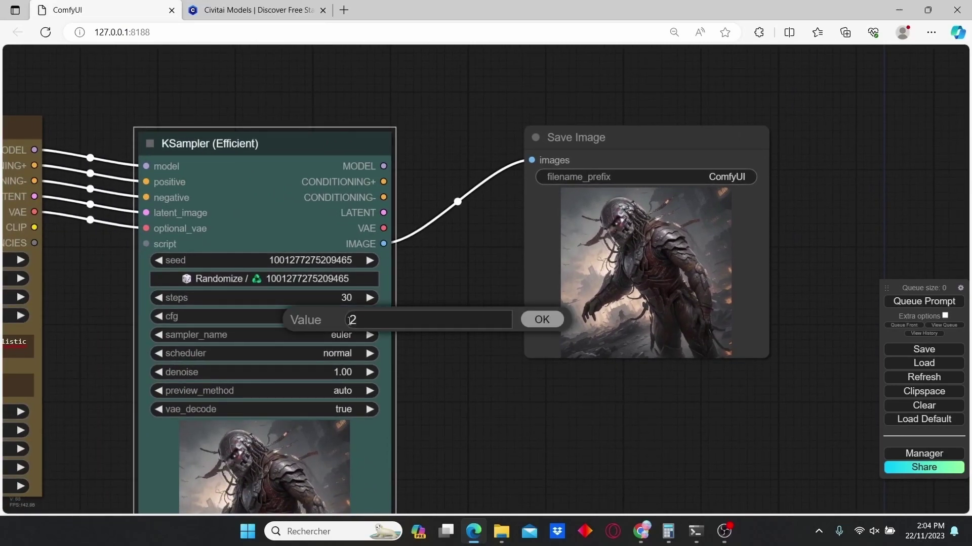
pyautogui.write('2')
pyautogui.press('Return')
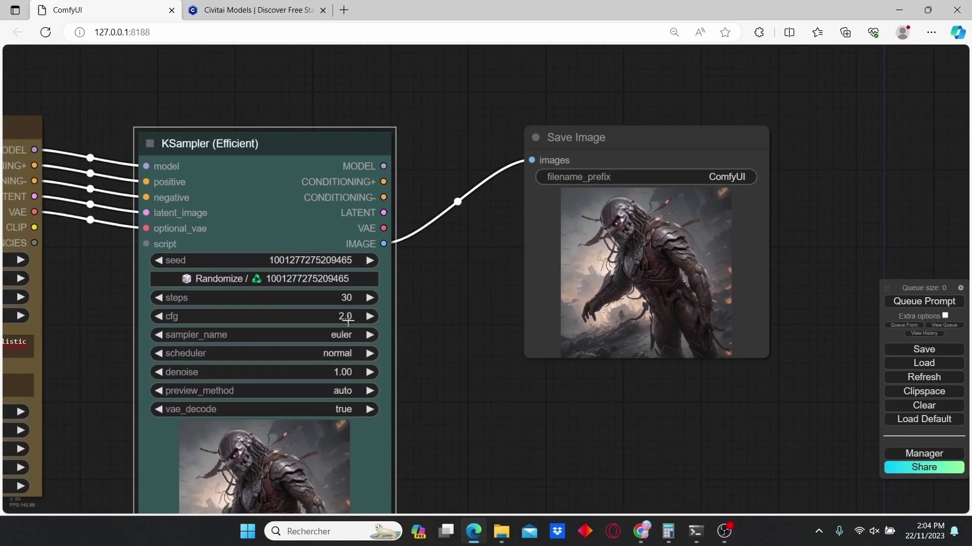
# Queue the workflow with Ctrl+Enter and zoom in on the black-and-red armored cyborg.
pyautogui.hotkey('ctrl', 'Return')
pyautogui.scroll(-3, 500, 300)
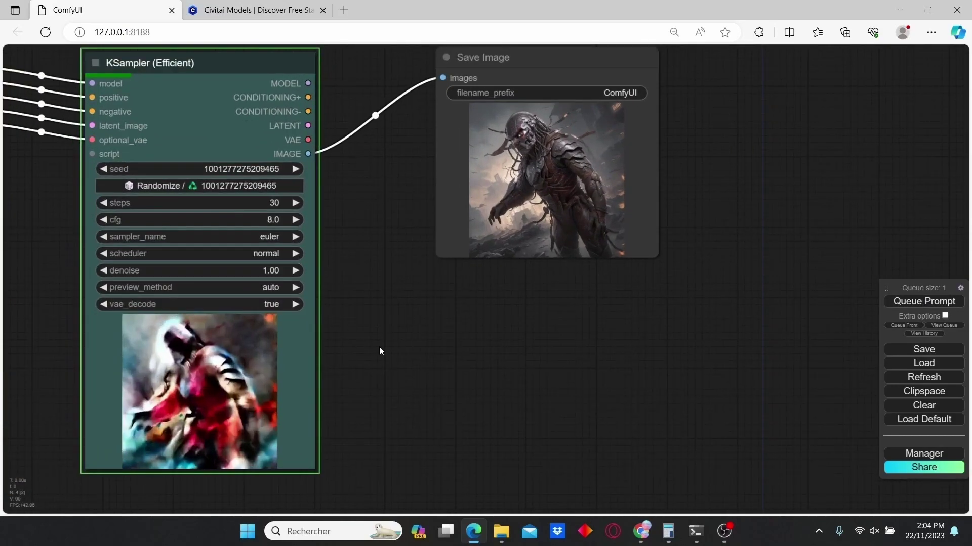
pyautogui.moveTo(355, 341); pyautogui.dragTo(417, 357)
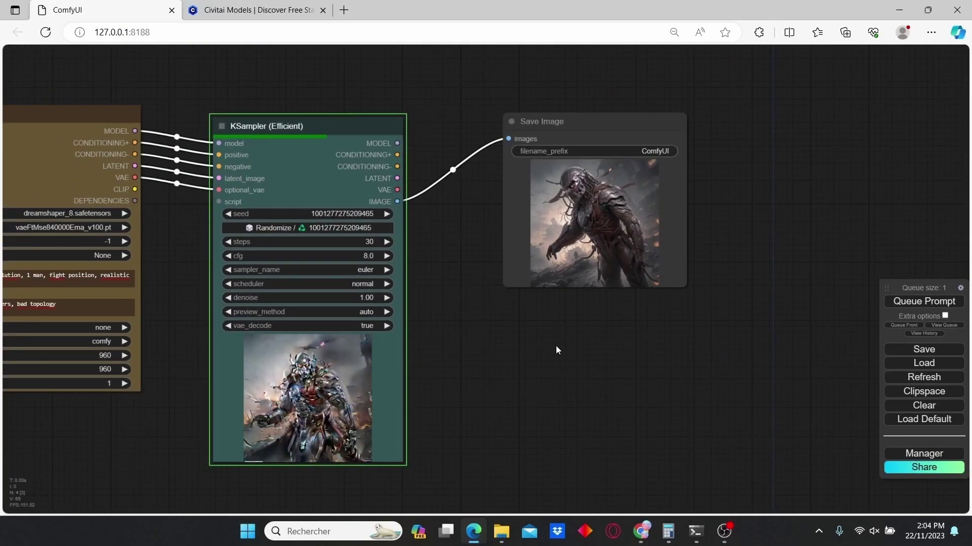
pyautogui.scroll(4, 628, 354)
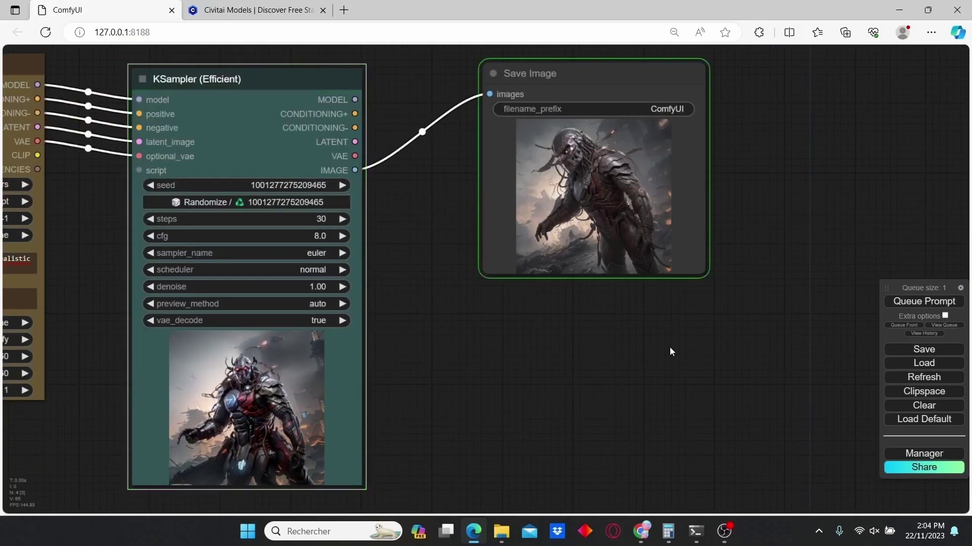
pyautogui.moveTo(671, 211); pyautogui.dragTo(646, 408)
pyautogui.scroll(10, 632, 408)
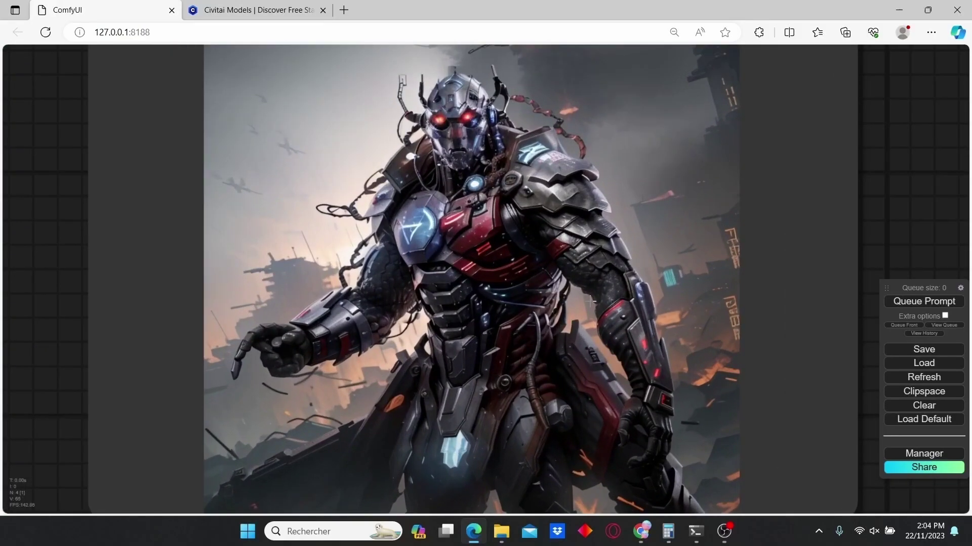
# Zoom back out to show the Save Image header and the full KSampler node.
pyautogui.scroll(-2, 591, 299)
pyautogui.moveTo(557, 262); pyautogui.dragTo(553, 410)
pyautogui.scroll(-2, 527, 390)
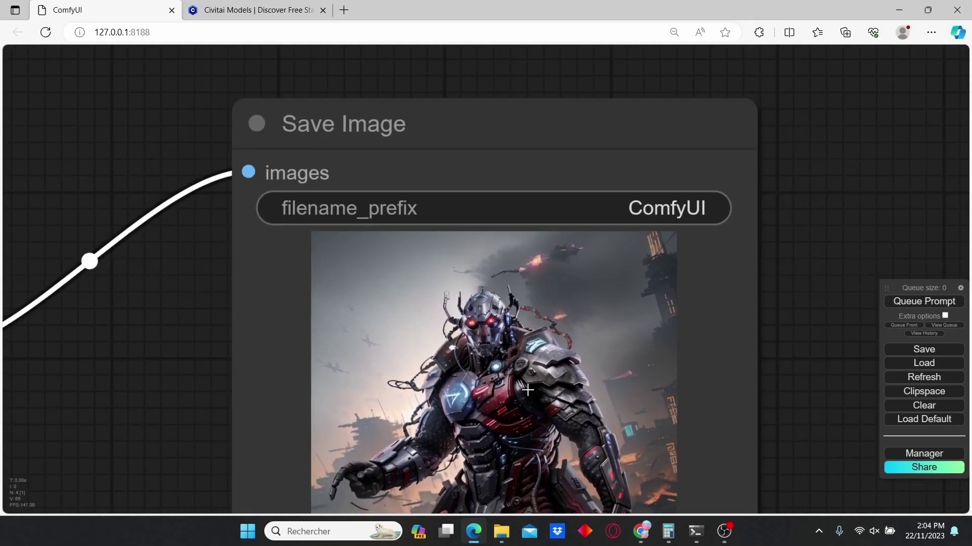
pyautogui.scroll(-5, 504, 426)
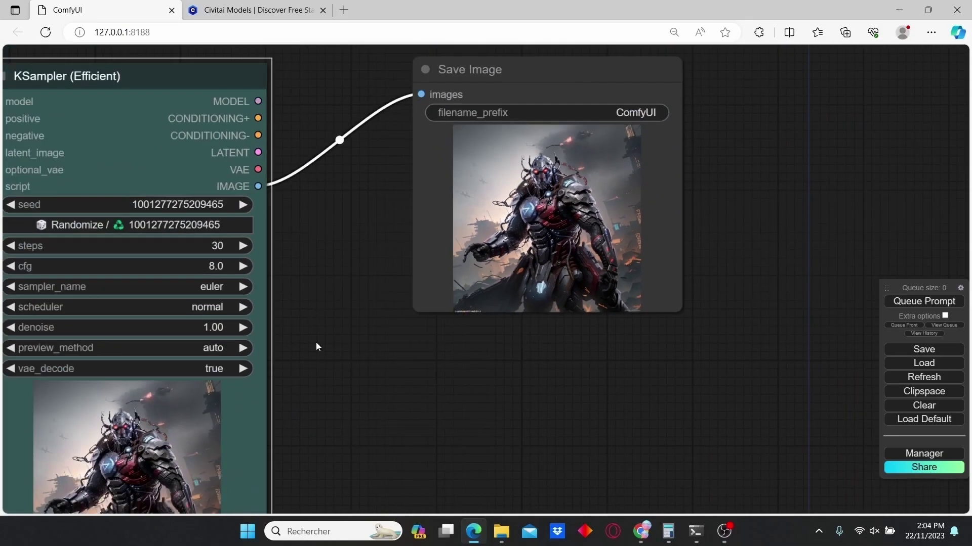
pyautogui.moveTo(315, 342); pyautogui.dragTo(408, 335)
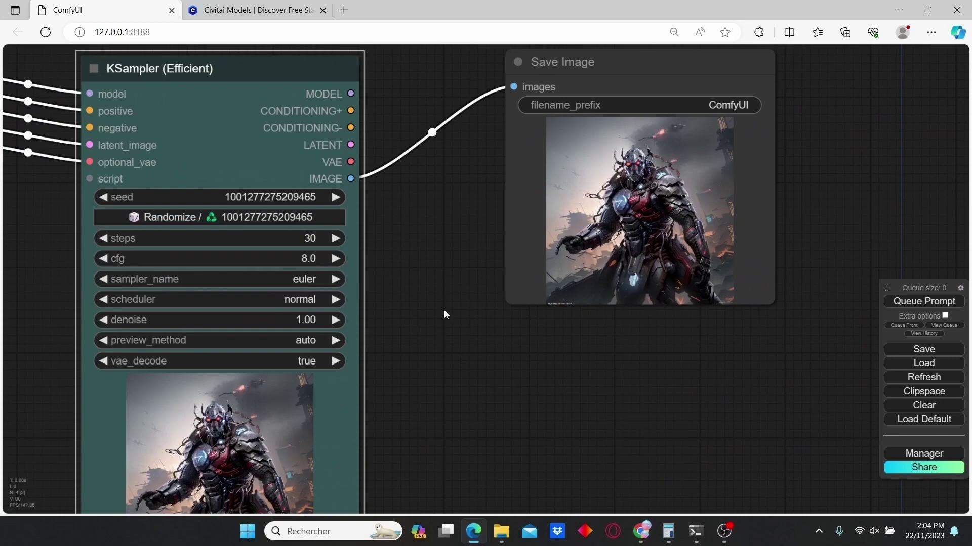
pyautogui.scroll(-4, 427, 343)
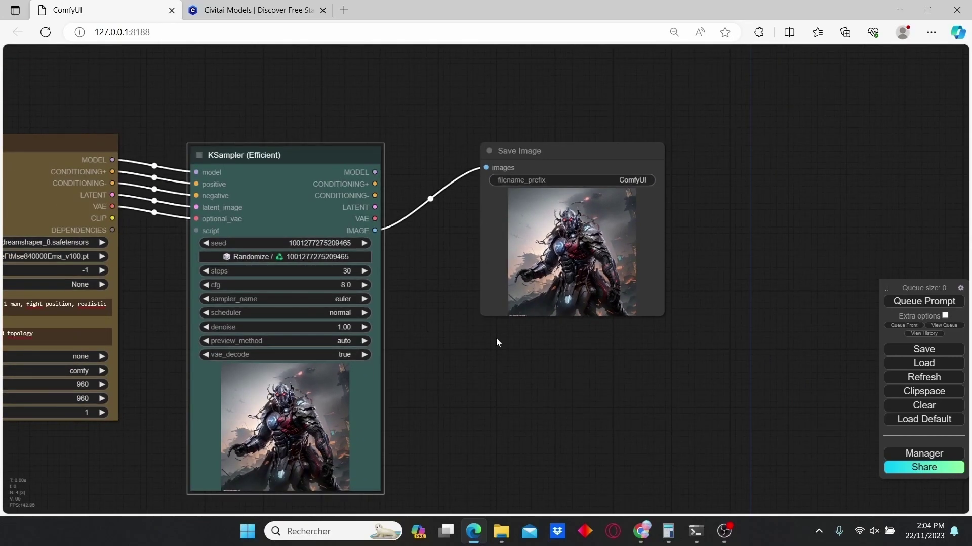
pyautogui.scroll(2, 436, 359)
pyautogui.moveTo(381, 375); pyautogui.dragTo(727, 320)
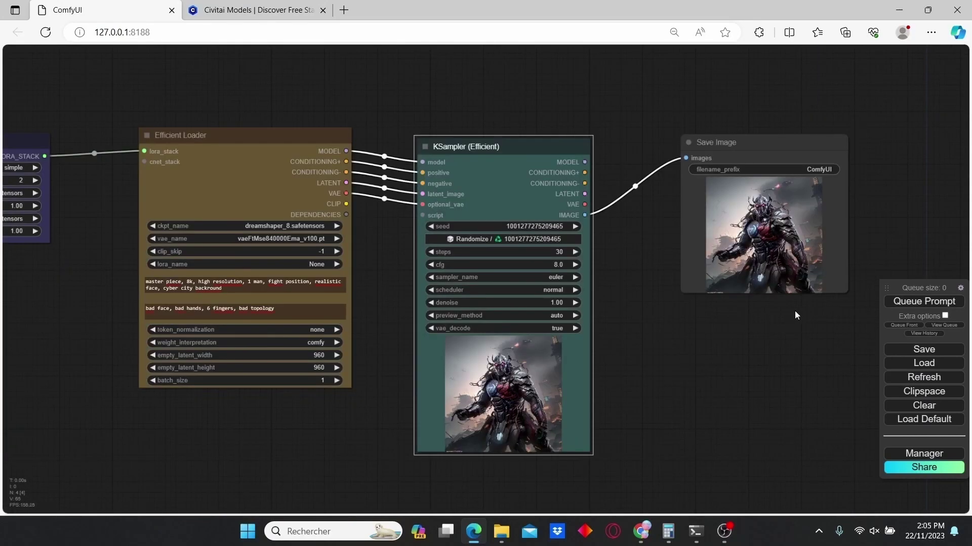
pyautogui.moveTo(794, 315); pyautogui.dragTo(592, 348)
pyautogui.scroll(3, 602, 368)
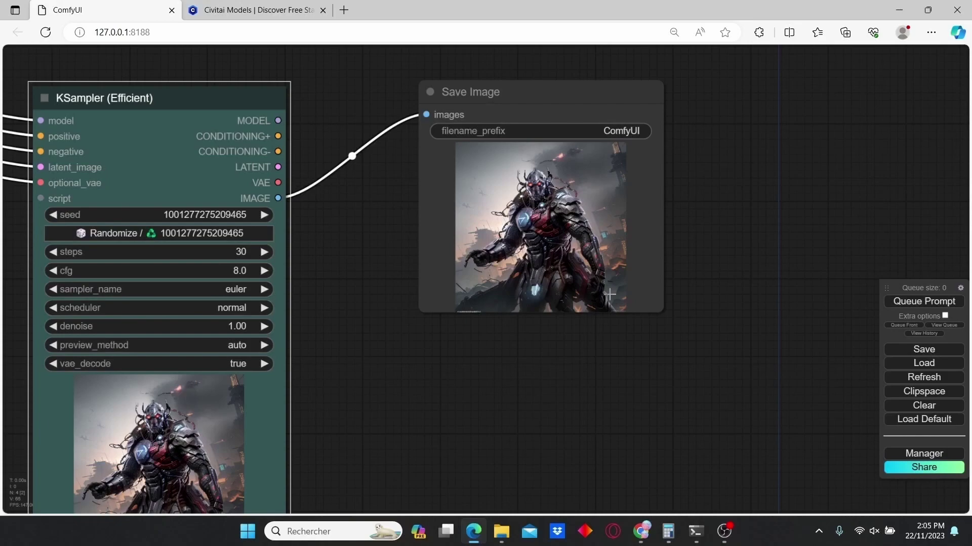
pyautogui.scroll(-2, 339, 387)
pyautogui.moveTo(330, 389); pyautogui.dragTo(518, 318)
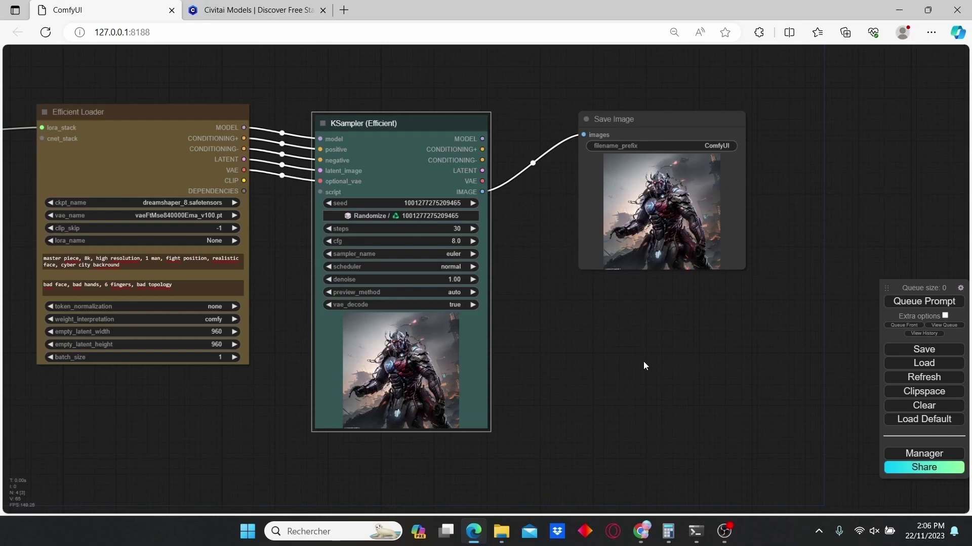
pyautogui.moveTo(122, 397); pyautogui.dragTo(406, 379)
pyautogui.scroll(-2, 585, 303)
pyautogui.moveTo(585, 303); pyautogui.dragTo(494, 303)
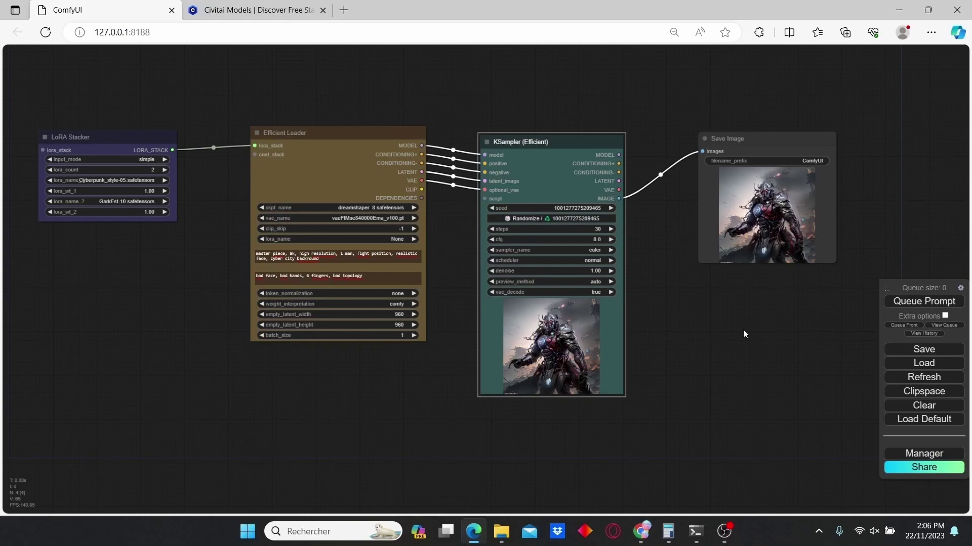
pyautogui.scroll(3, 743, 331)
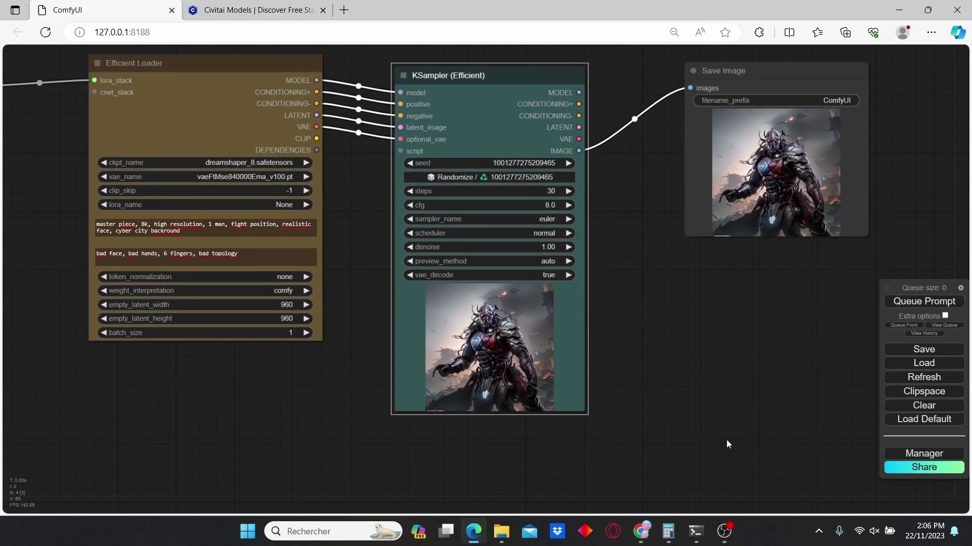